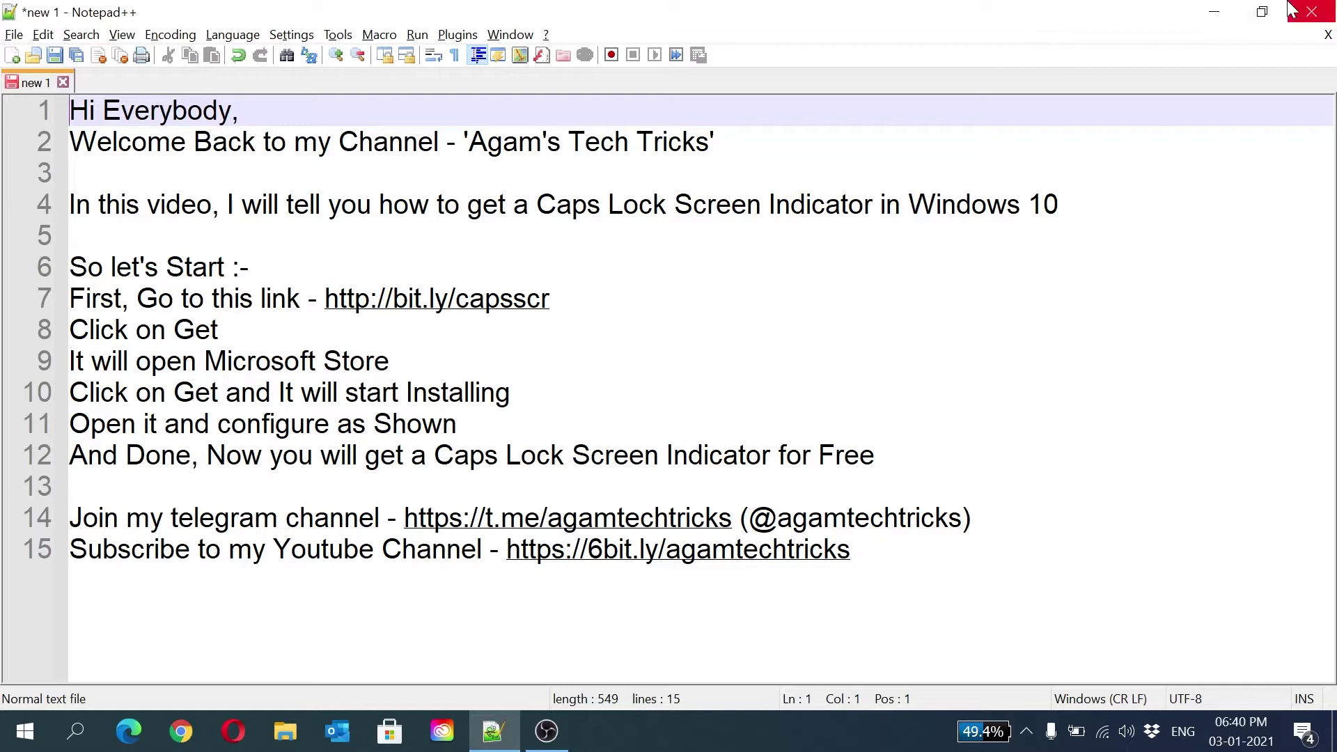
left_click(1027, 738)
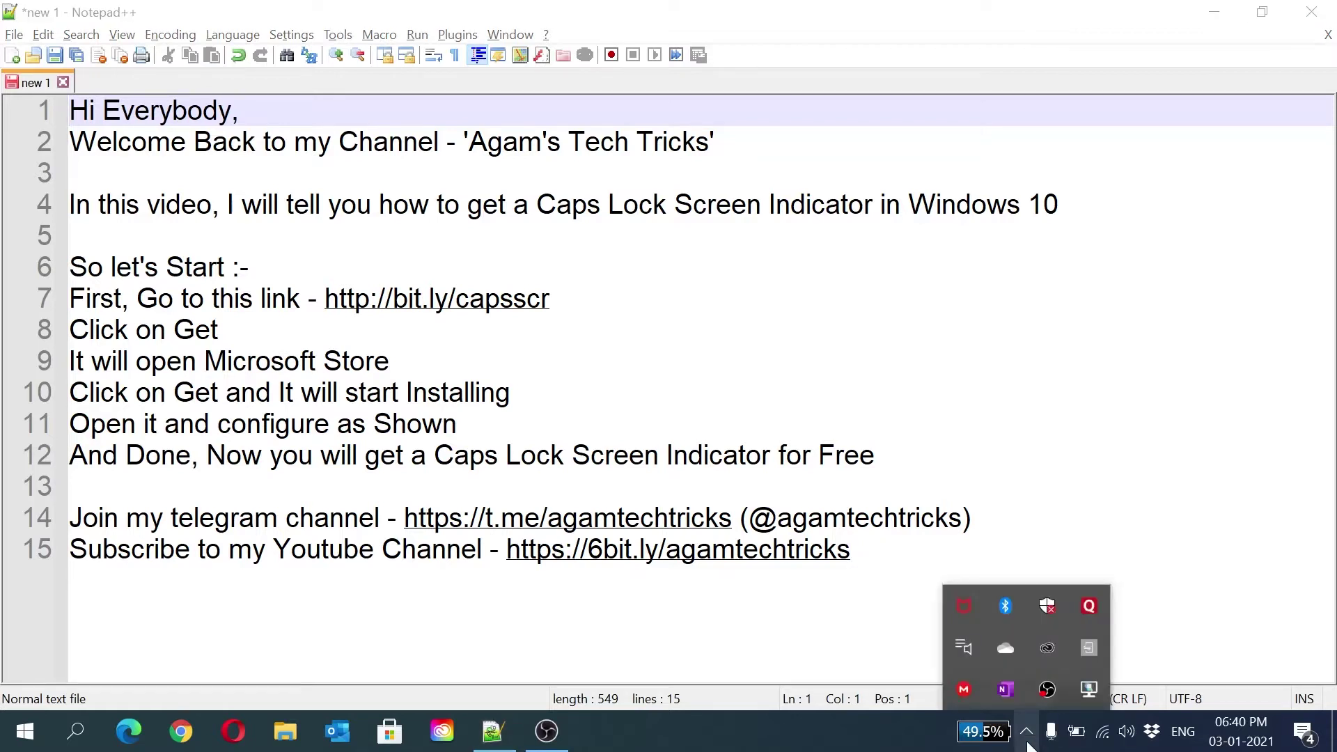
left_click(1028, 743)
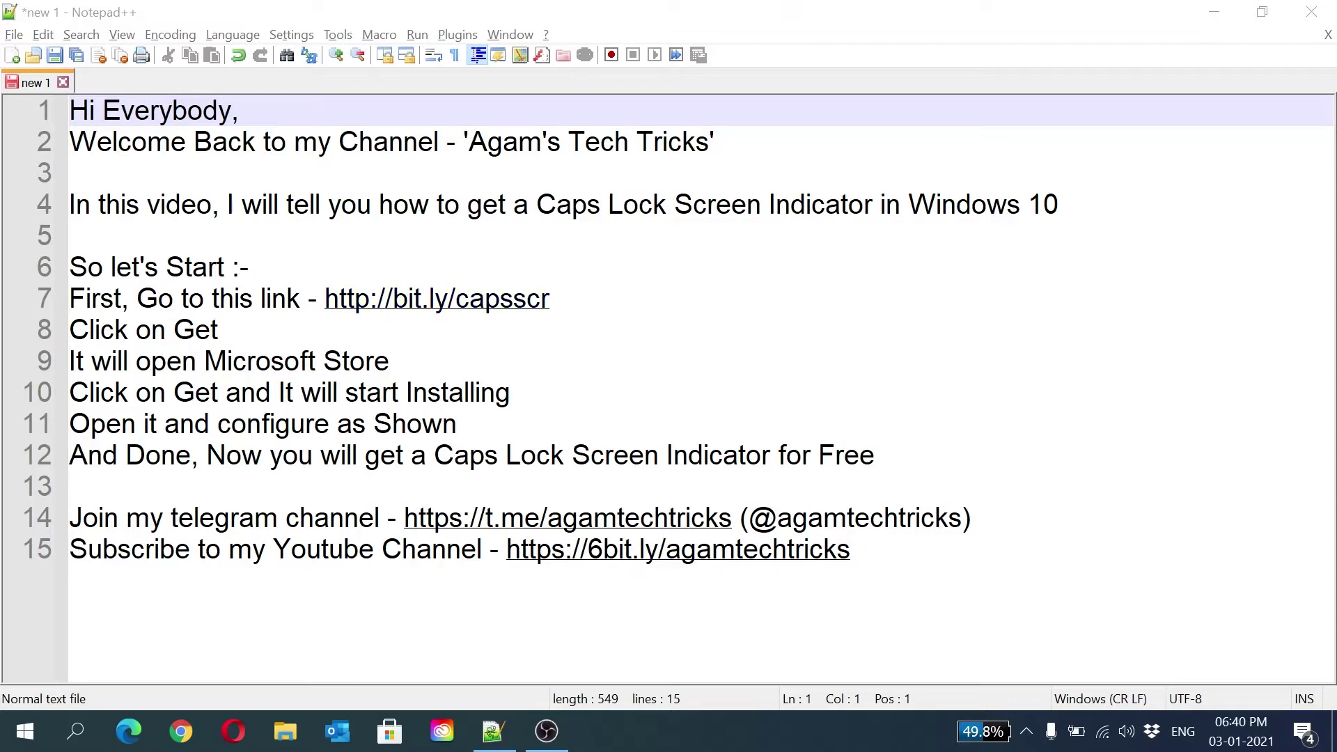
left_click(372, 306)
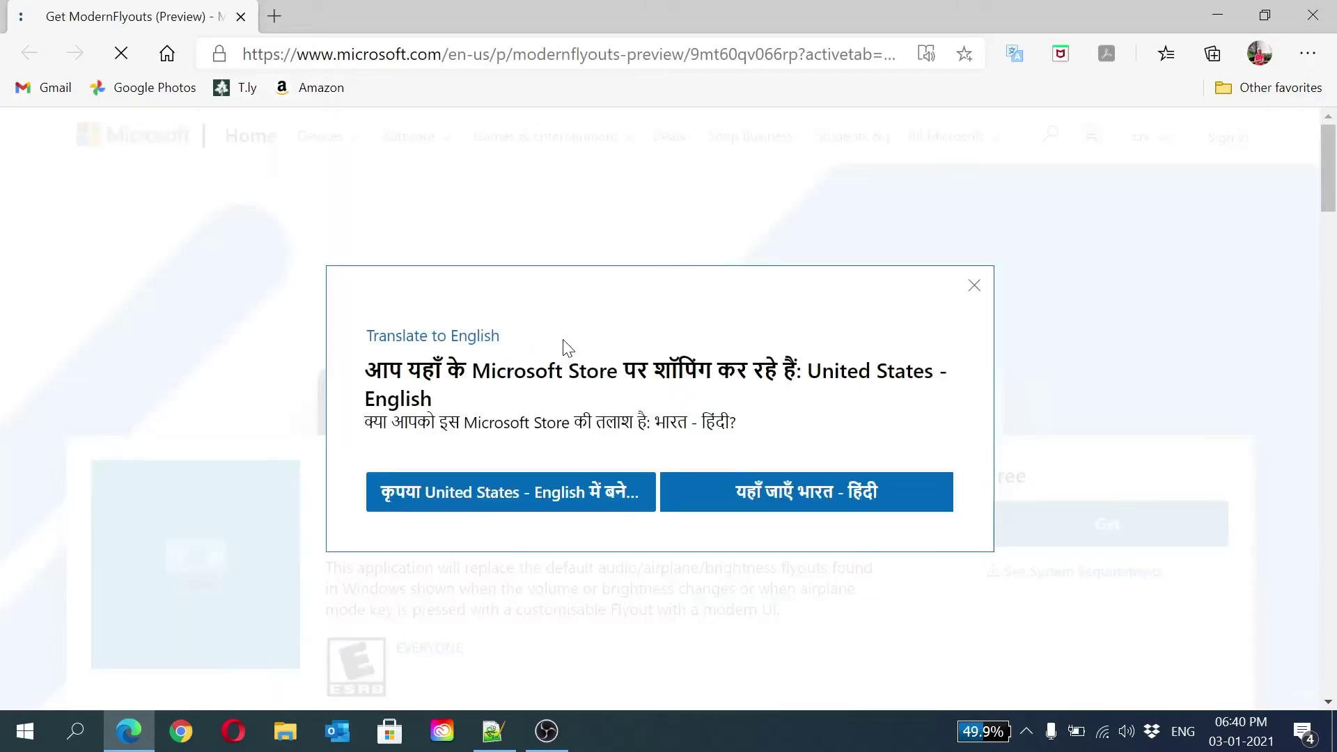
Dismiss the language prompt and request ModernFlyouts (Preview) with Get on its store page.
left_click(972, 289)
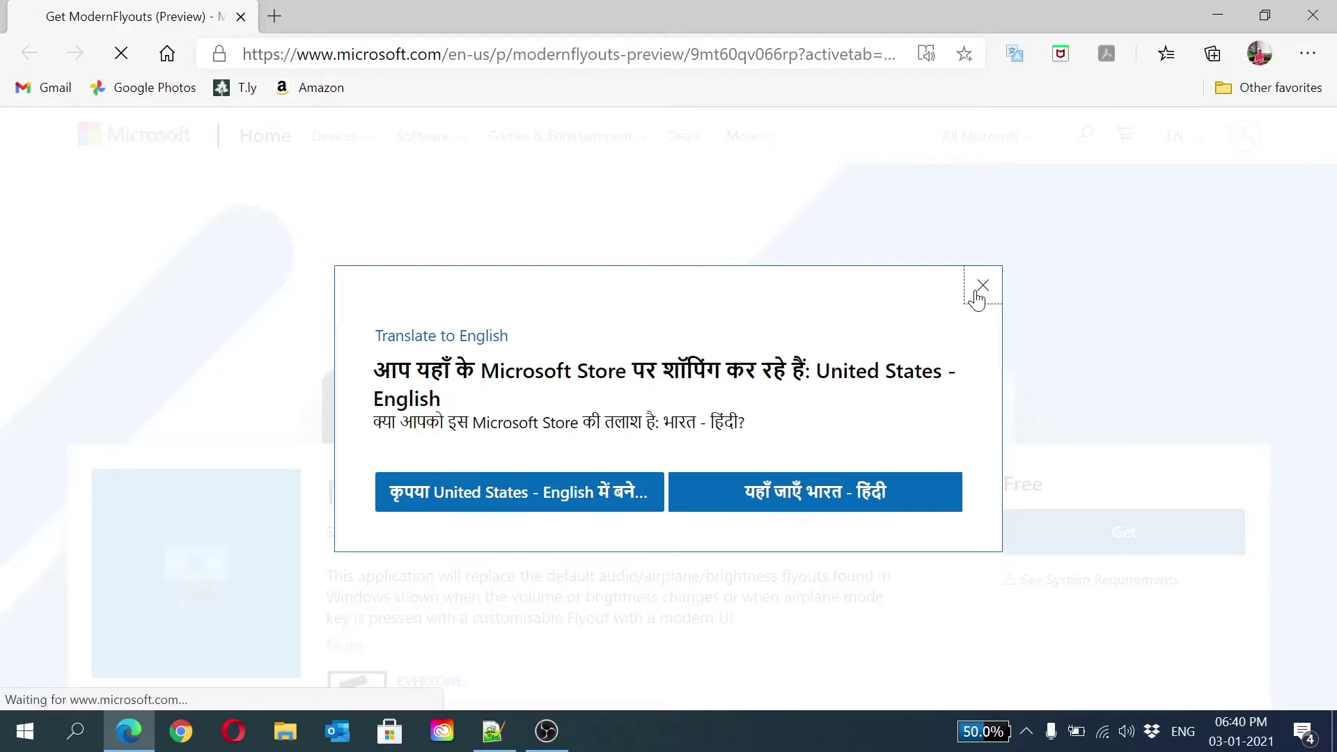
left_click(975, 288)
scroll(766, 334, "down", 1)
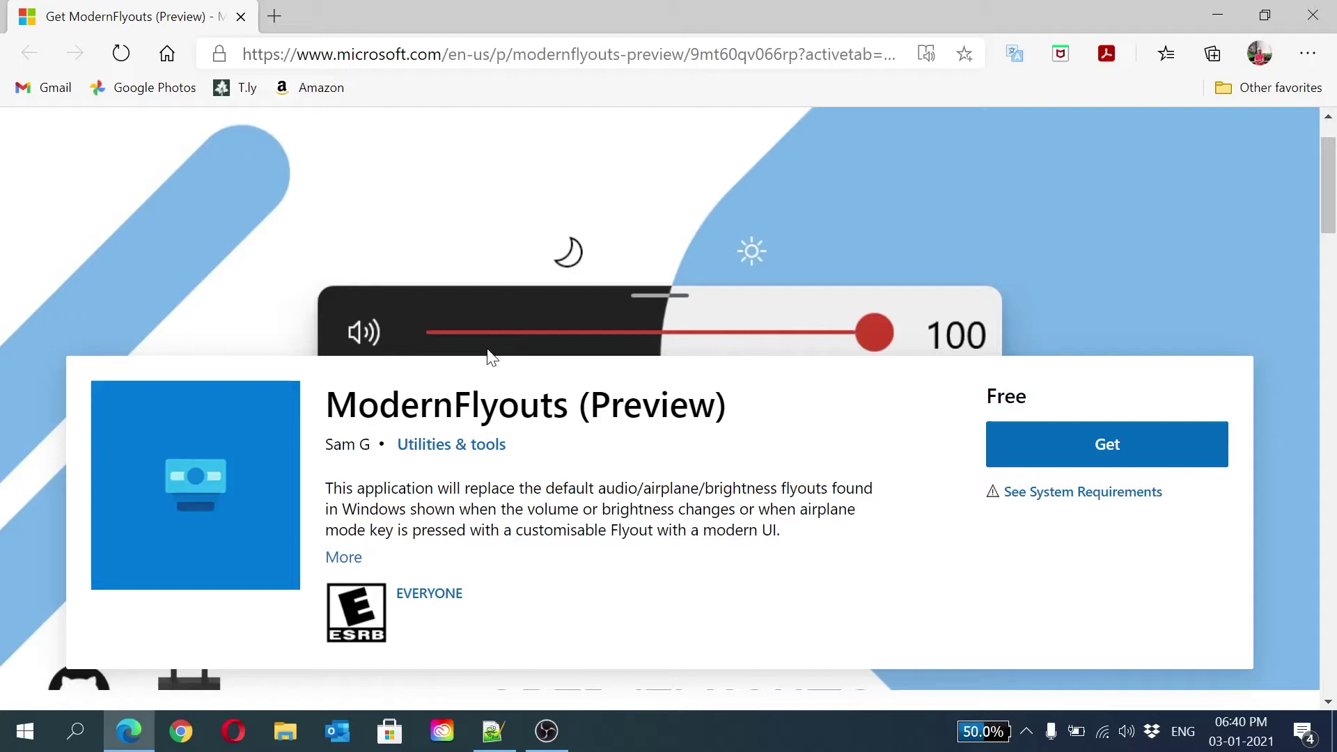
key("XF86AudioRaiseVolume")
left_click(1009, 448)
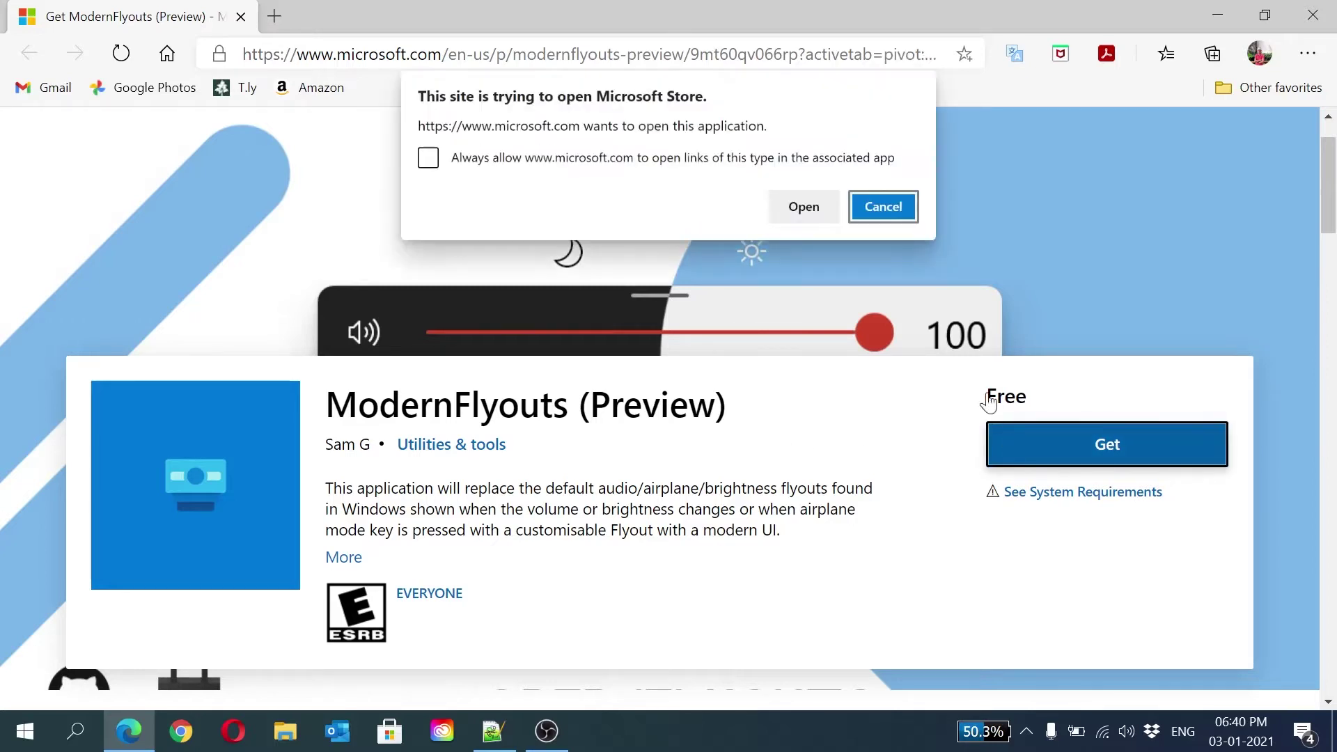
Allow Edge to open Microsoft Store, install ModernFlyouts (Preview), and launch it.
left_click(813, 207)
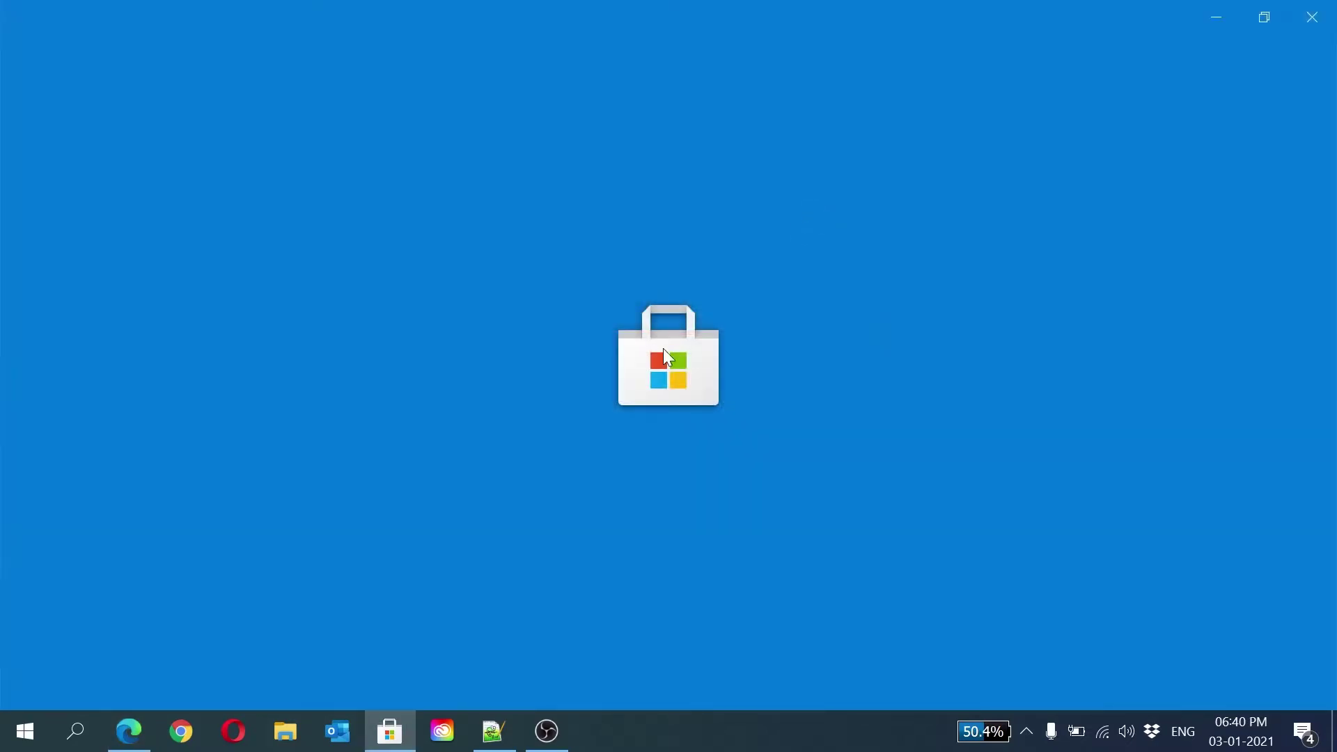
left_click(129, 731)
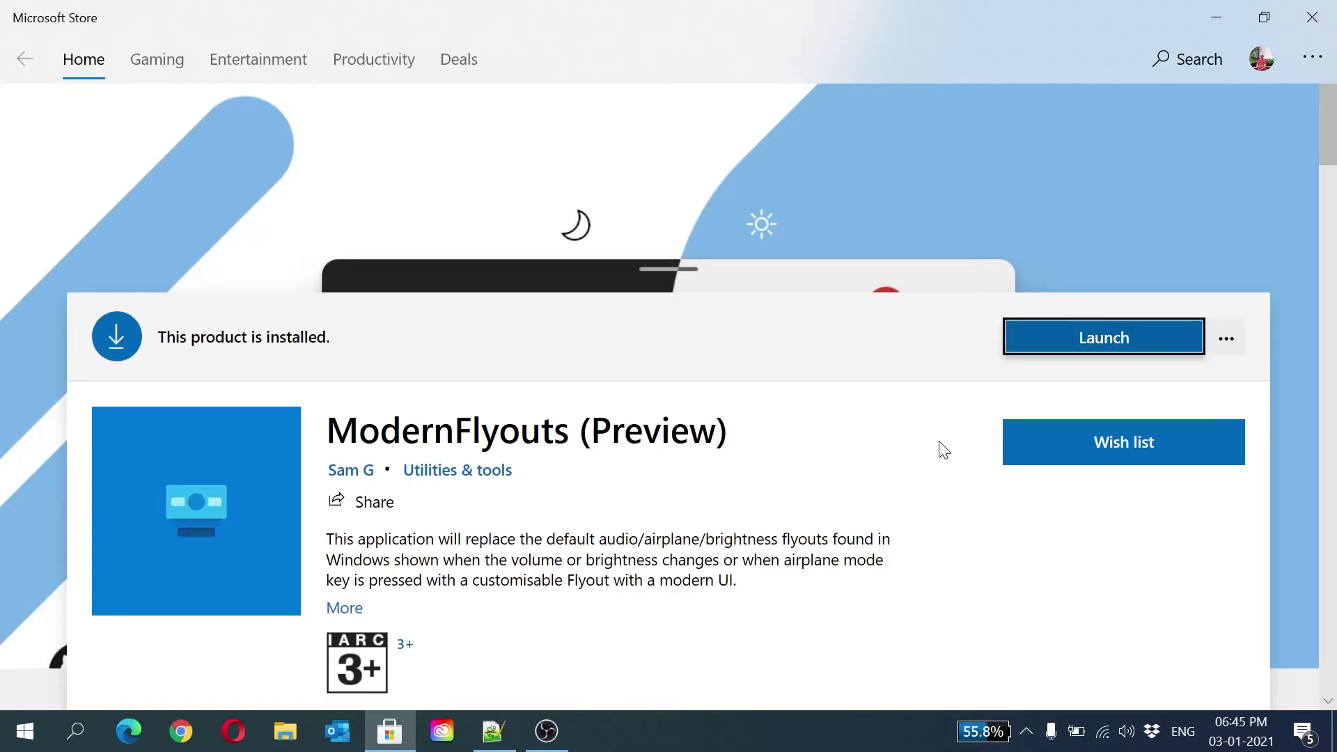
left_click(1043, 356)
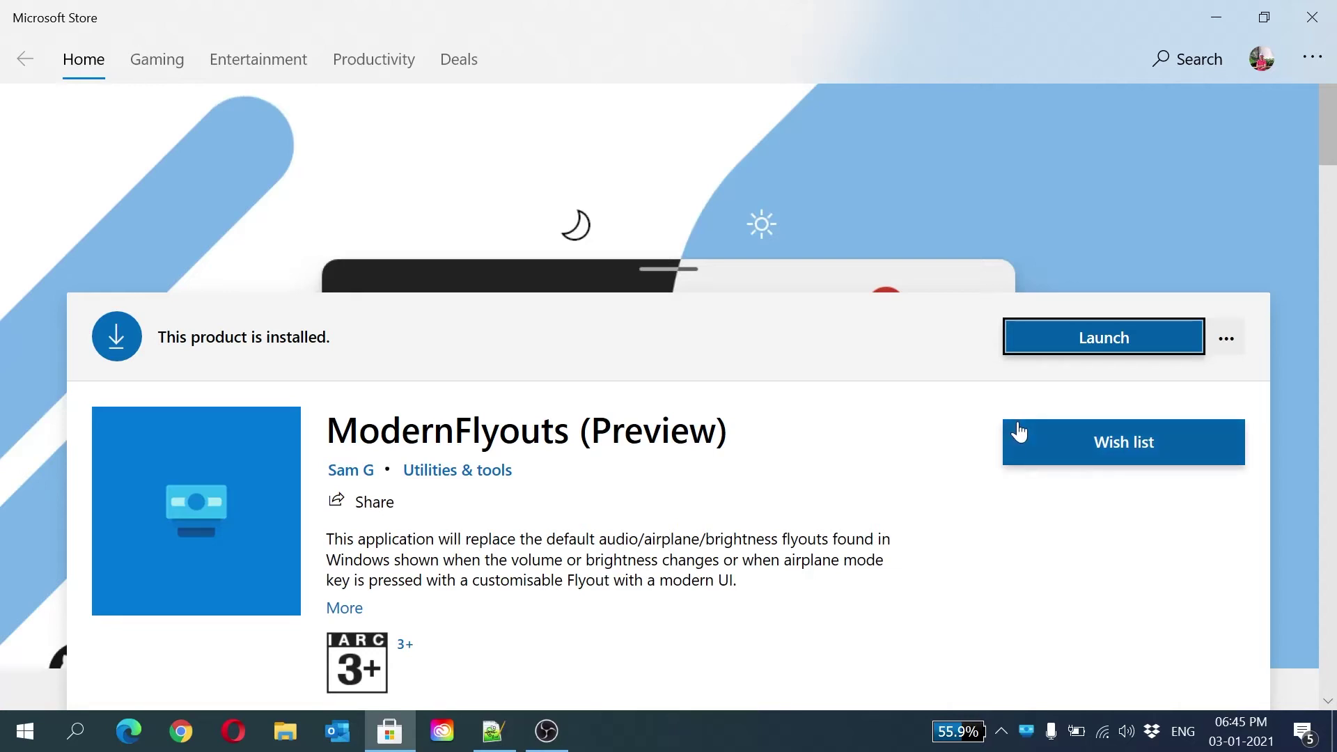
Test the new volume and Caps Lock on/off flyouts, then bring up the ModernFlyouts tray menu.
key("XF86AudioRaiseVolume")
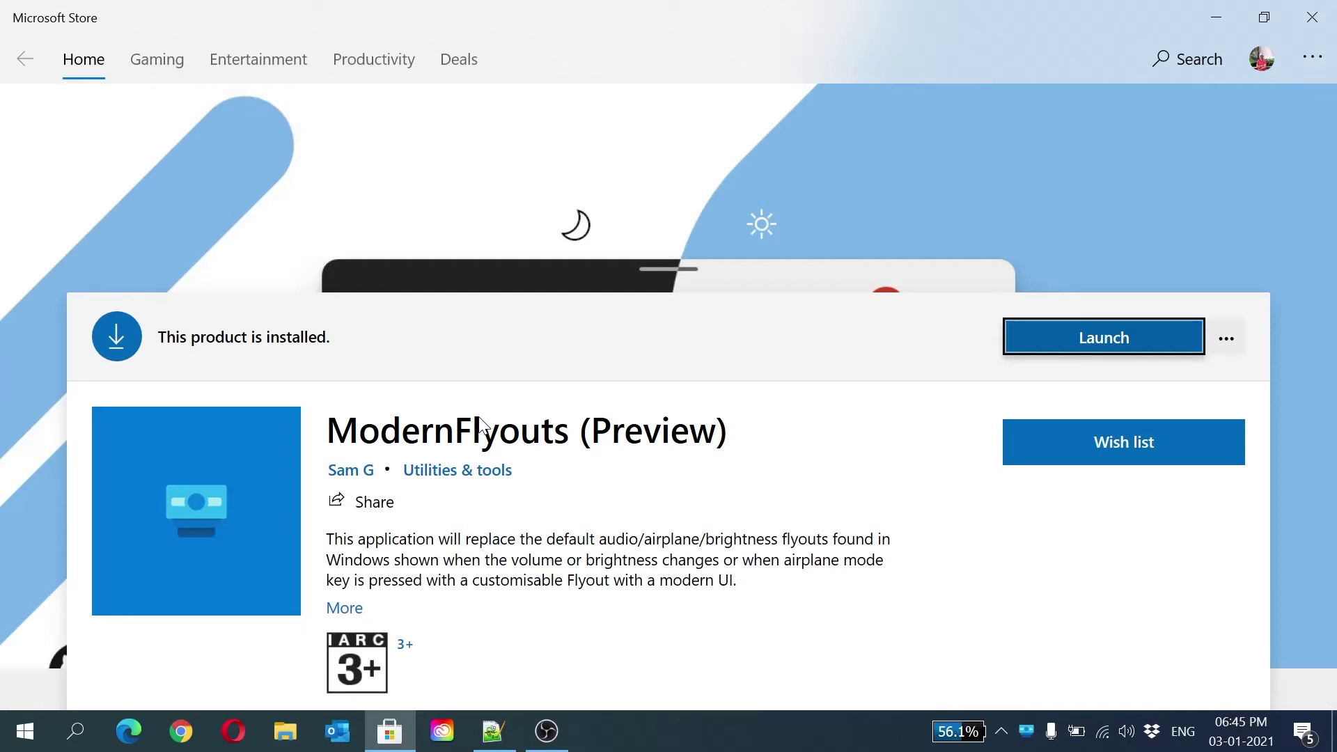
key("Caps_Lock")
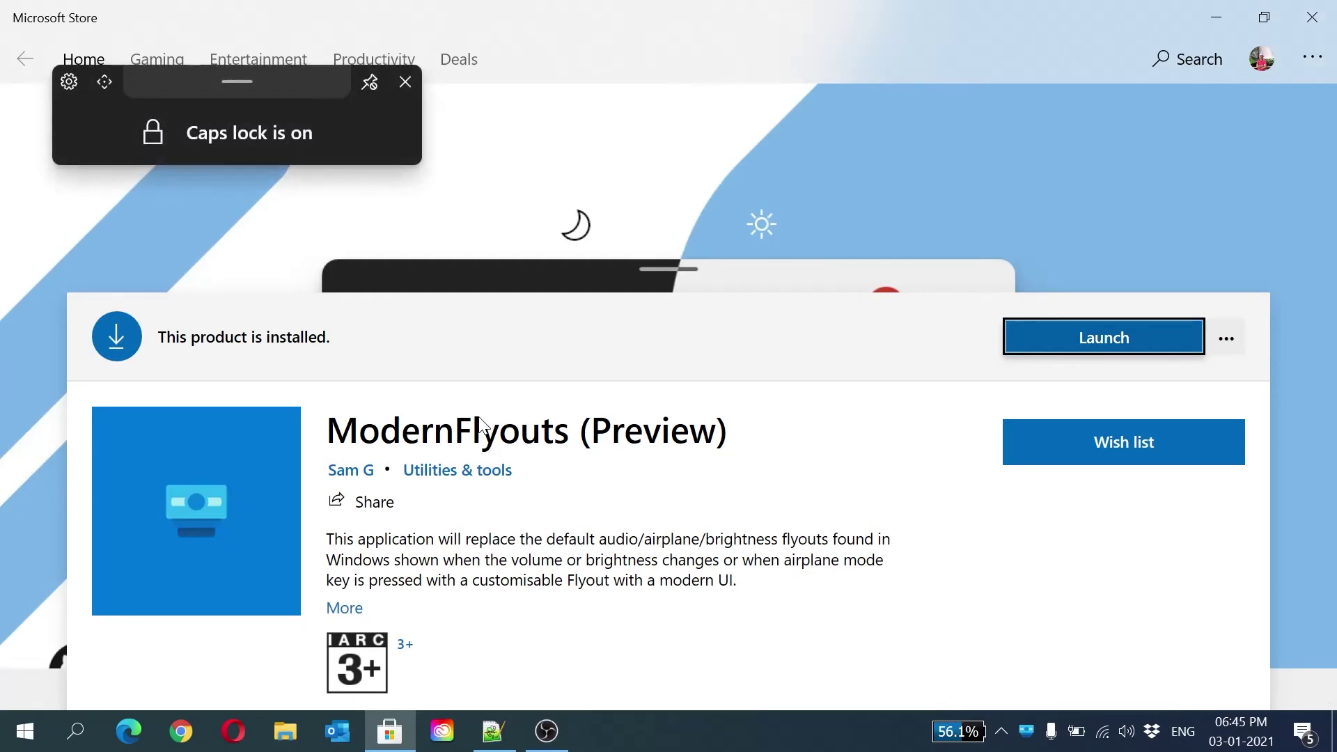
key("Caps_Lock")
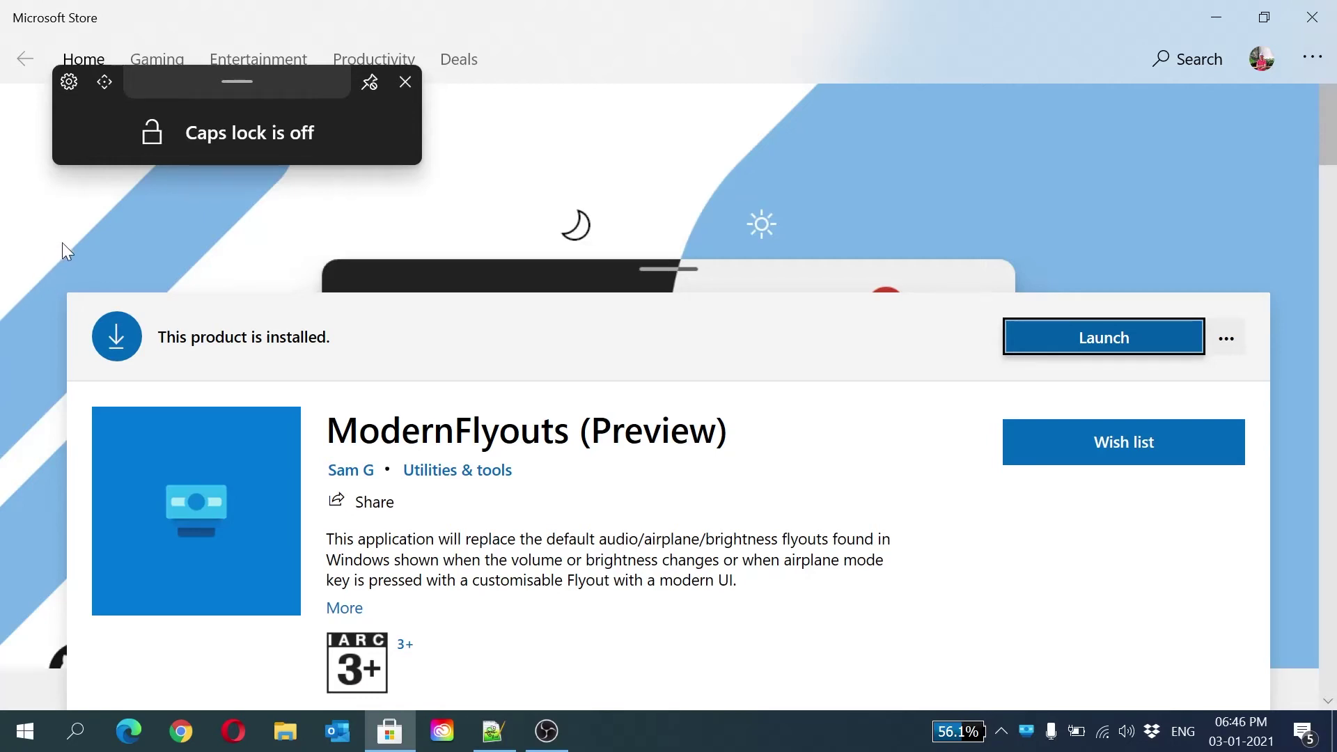
left_click(1035, 723)
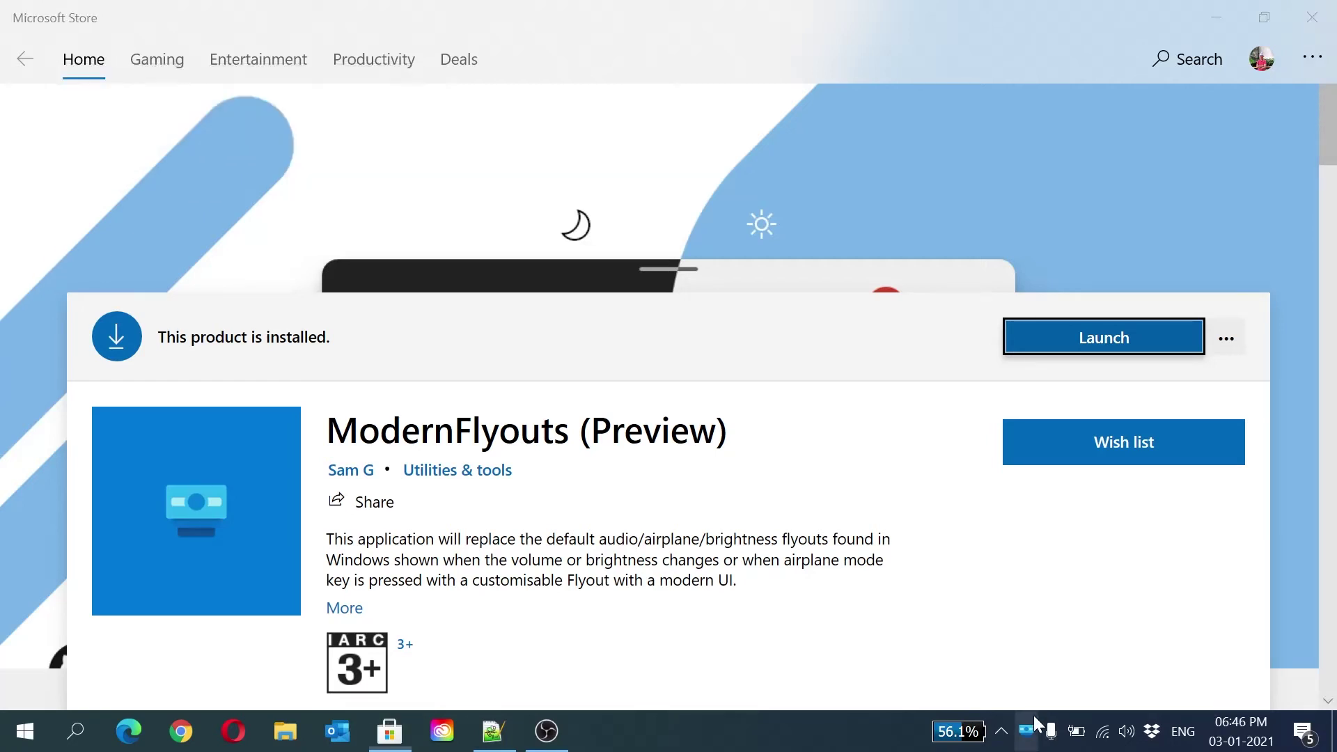
right_click(1035, 719)
Open ModernFlyouts settings maximized and turn off the Audio and Brightness flyouts.
left_click(1069, 656)
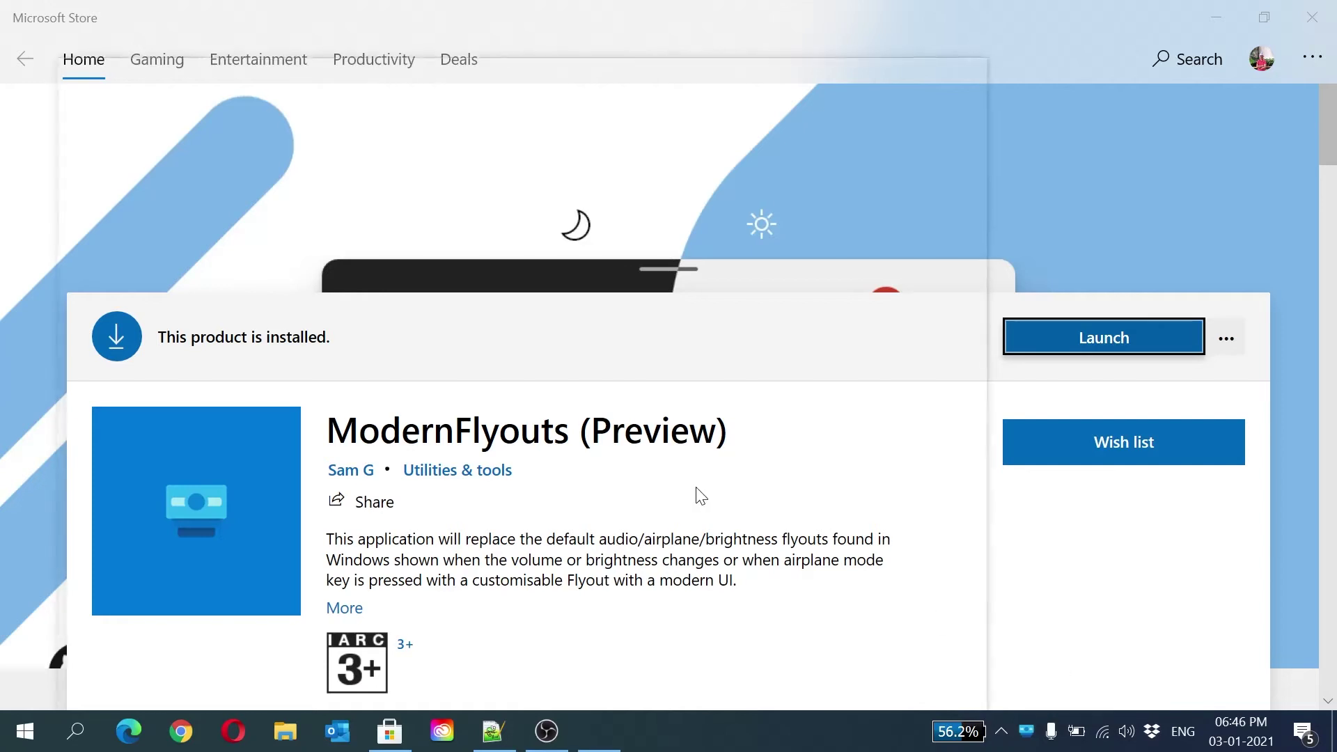
left_click(919, 70)
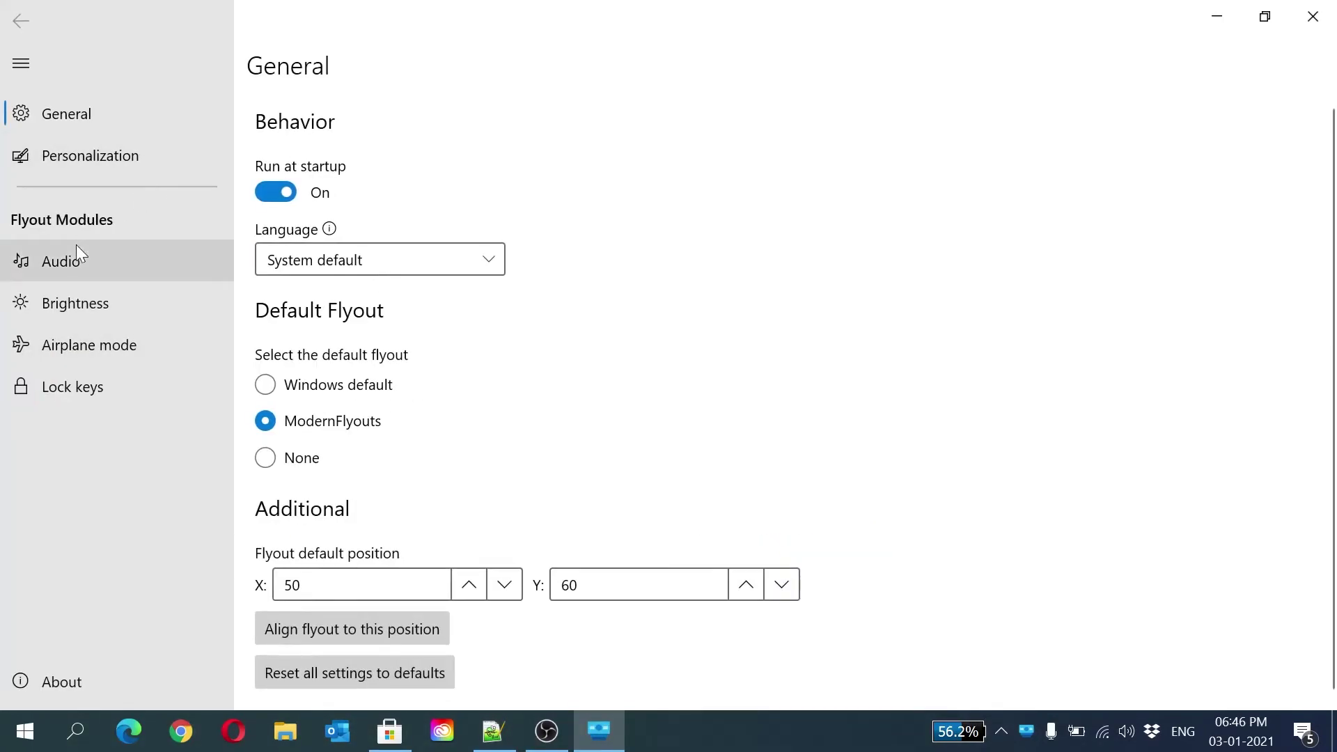
key("XF86AudioRaiseVolume")
key("XF86AudioRaiseVolume")
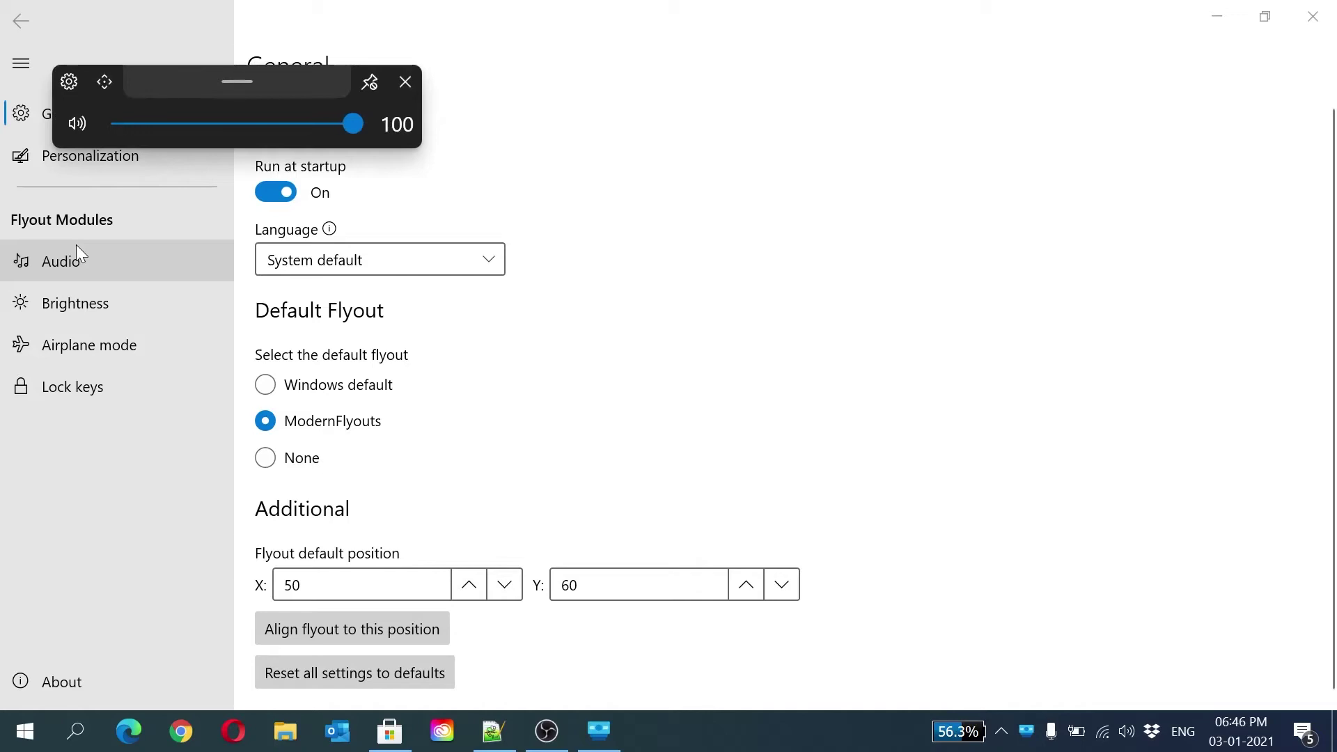
left_click(77, 247)
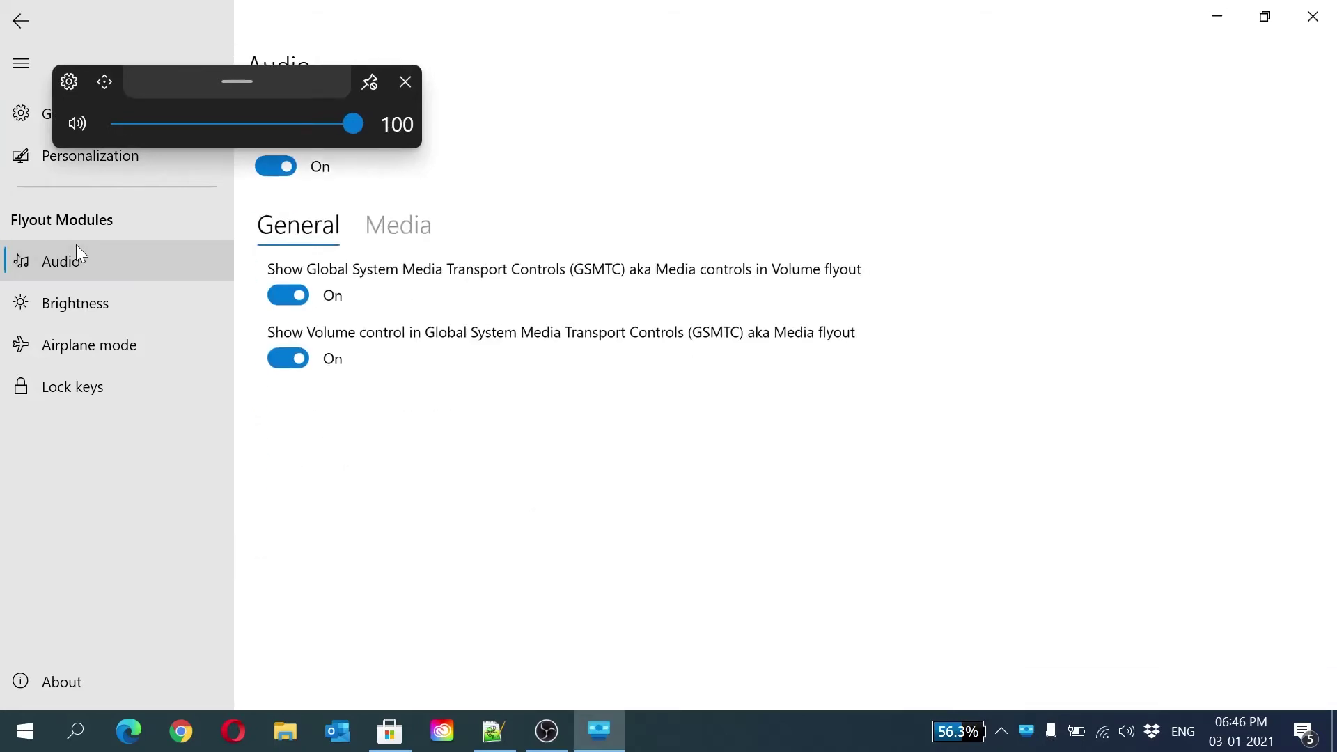
left_click(399, 87)
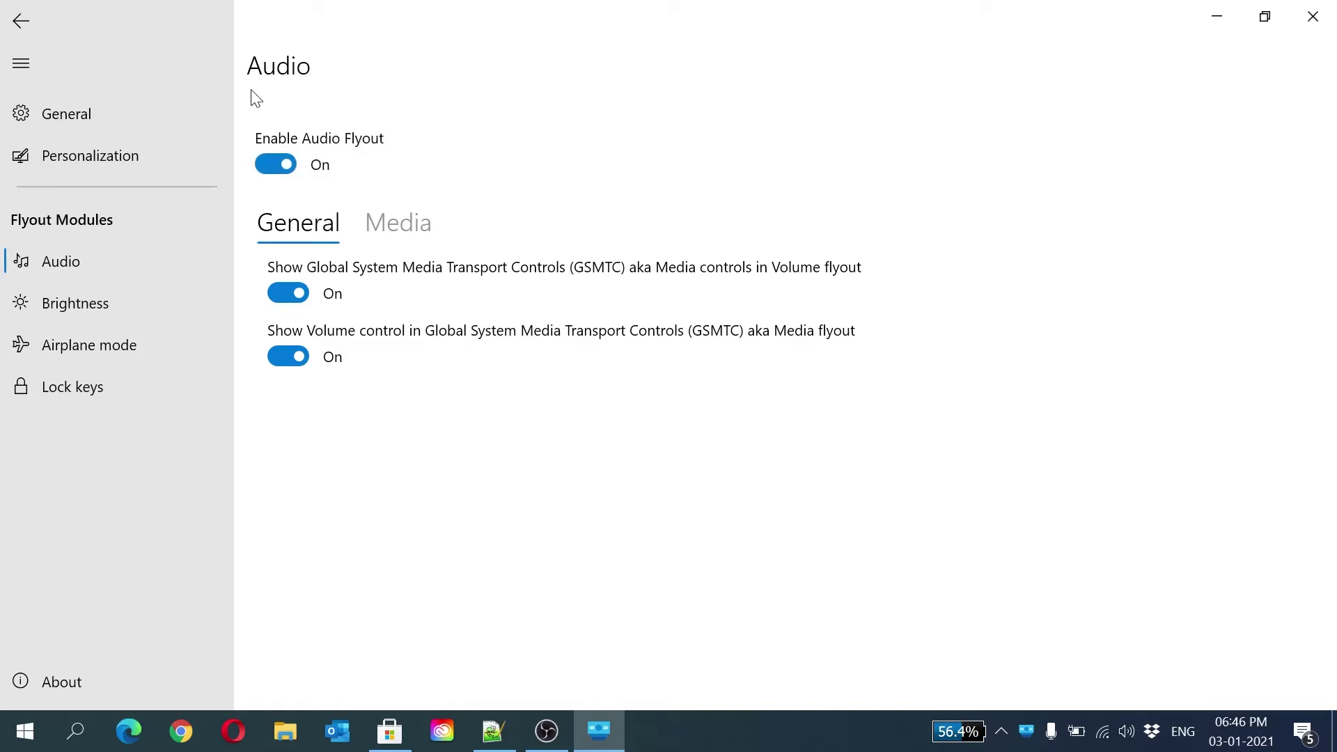
left_click(289, 165)
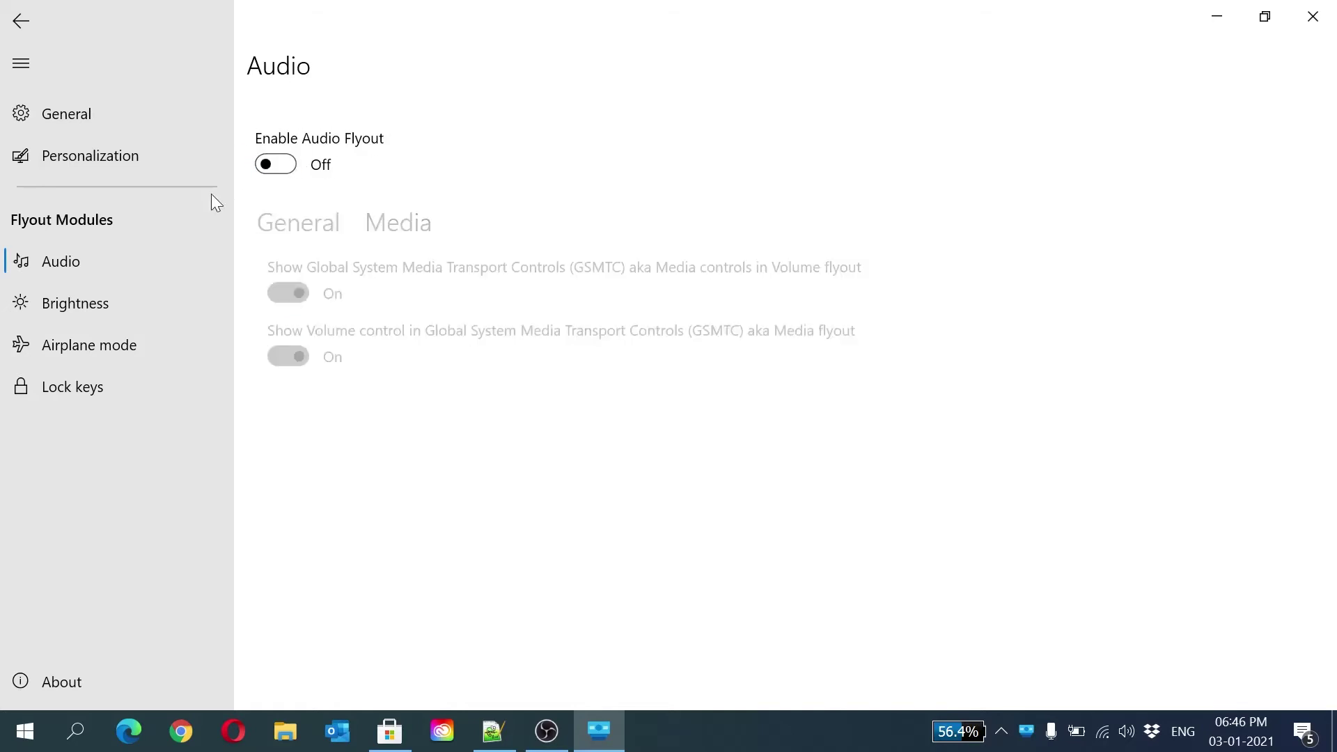
left_click(98, 302)
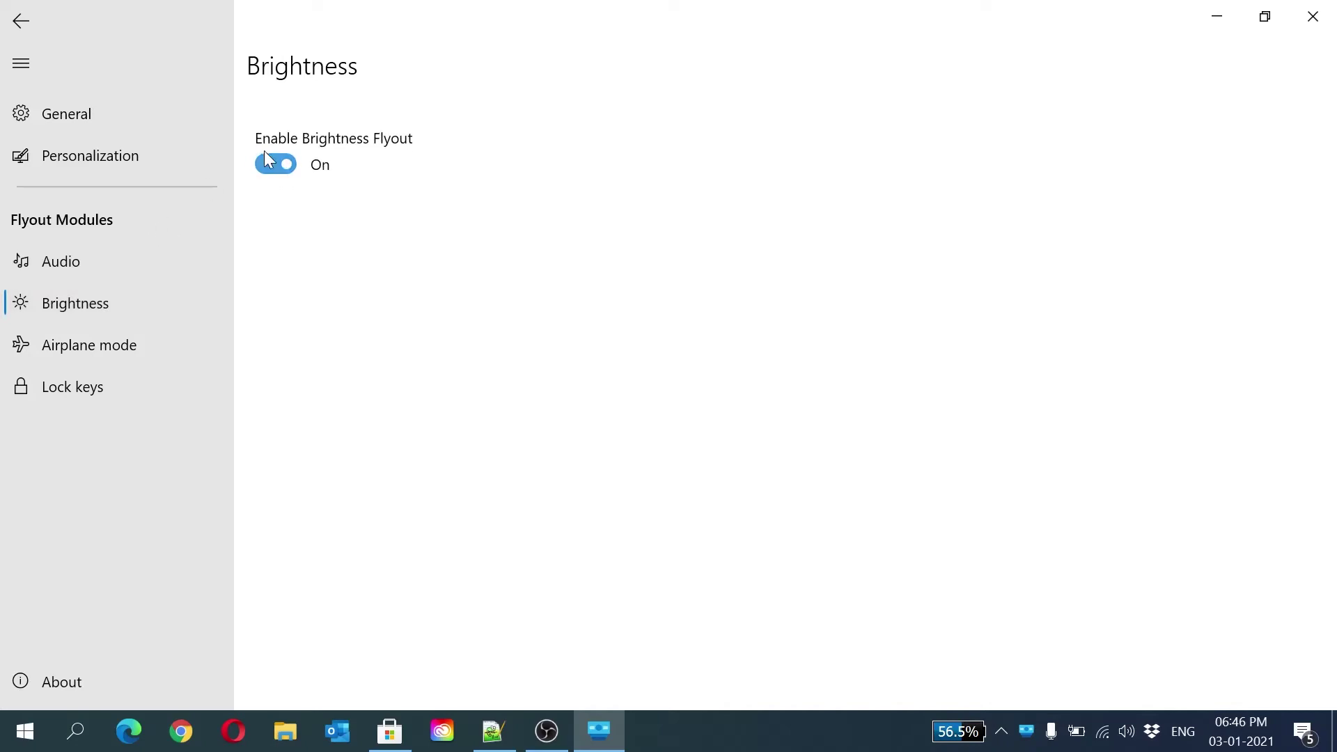
left_click(290, 165)
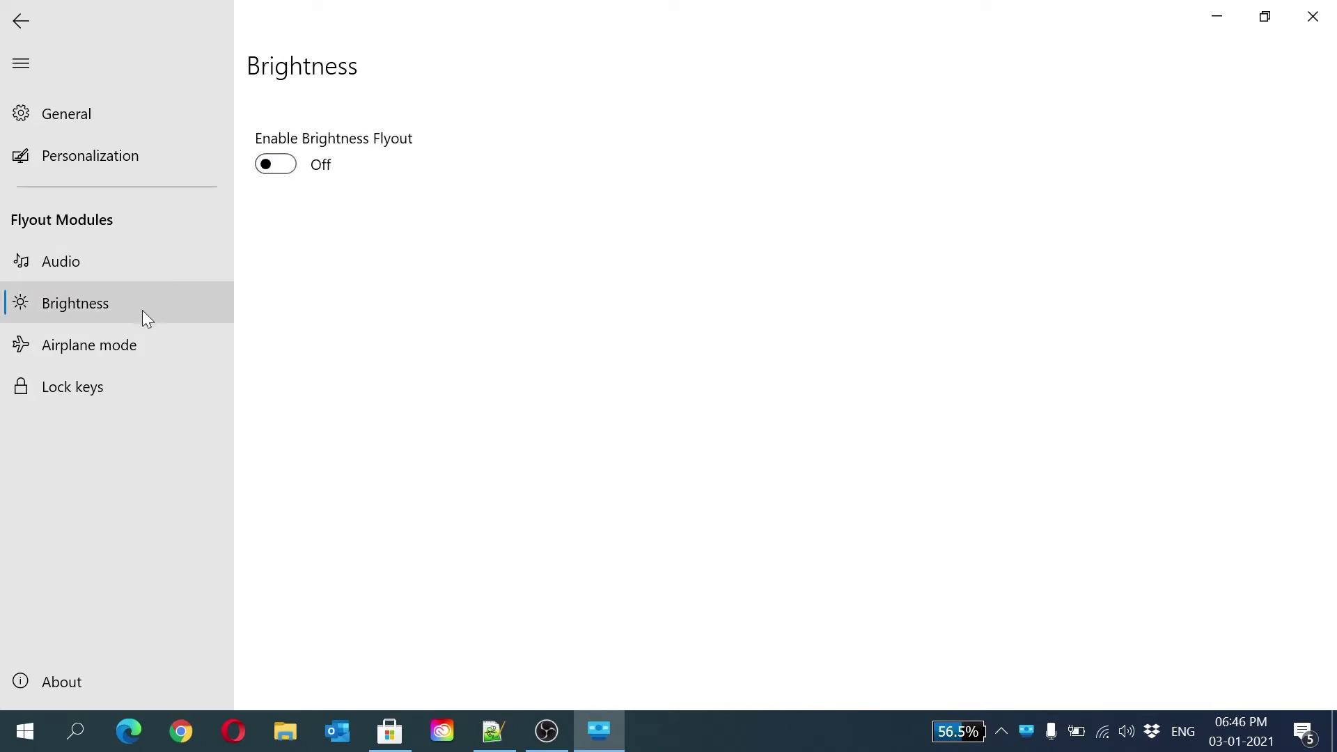
Test Airplane mode on and off, then disable the Airplane mode flyout.
left_click(131, 342)
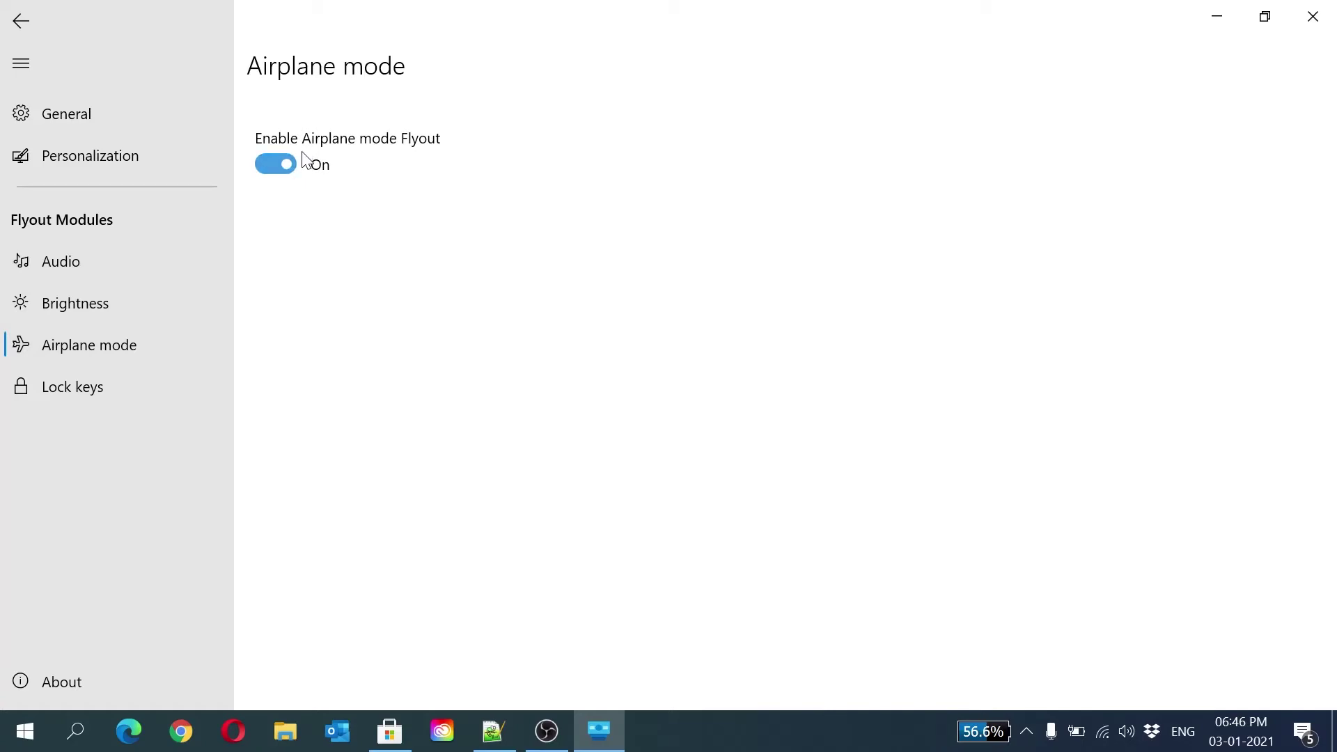
key("XF86RFKill")
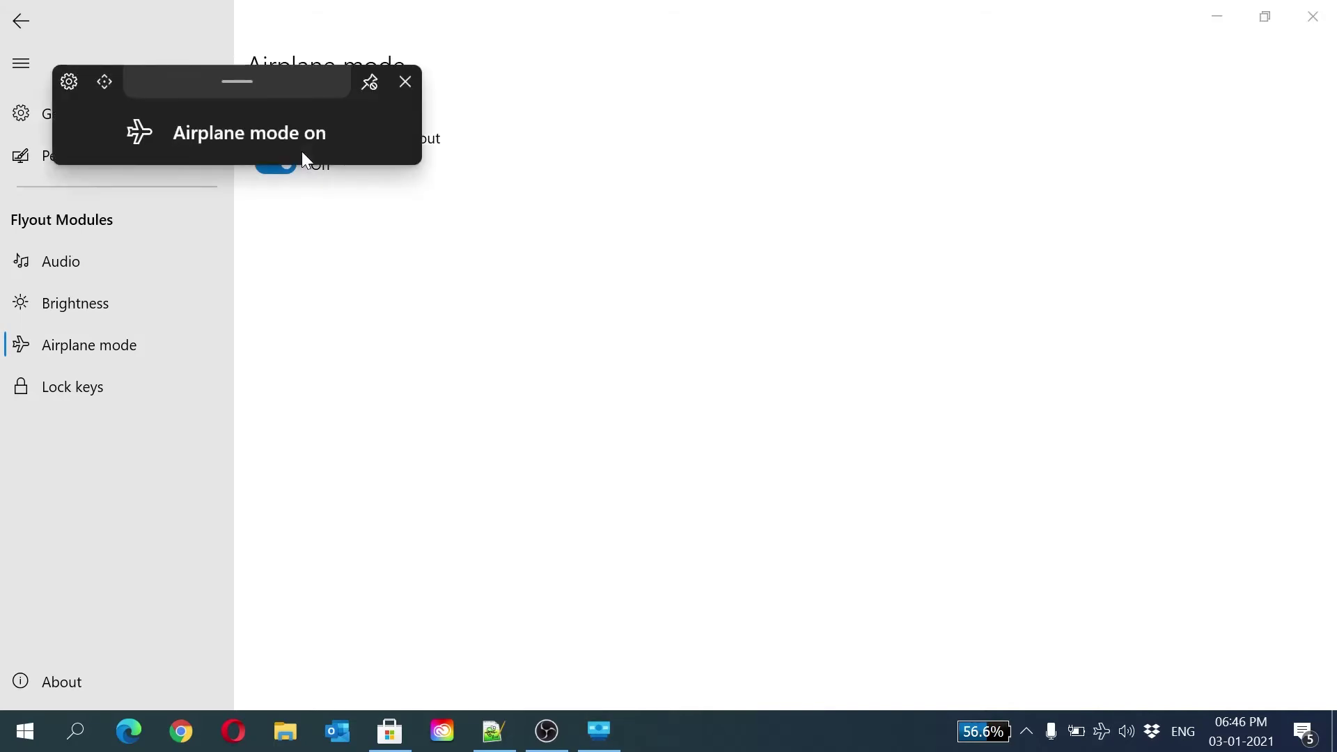
key("XF86RFKill")
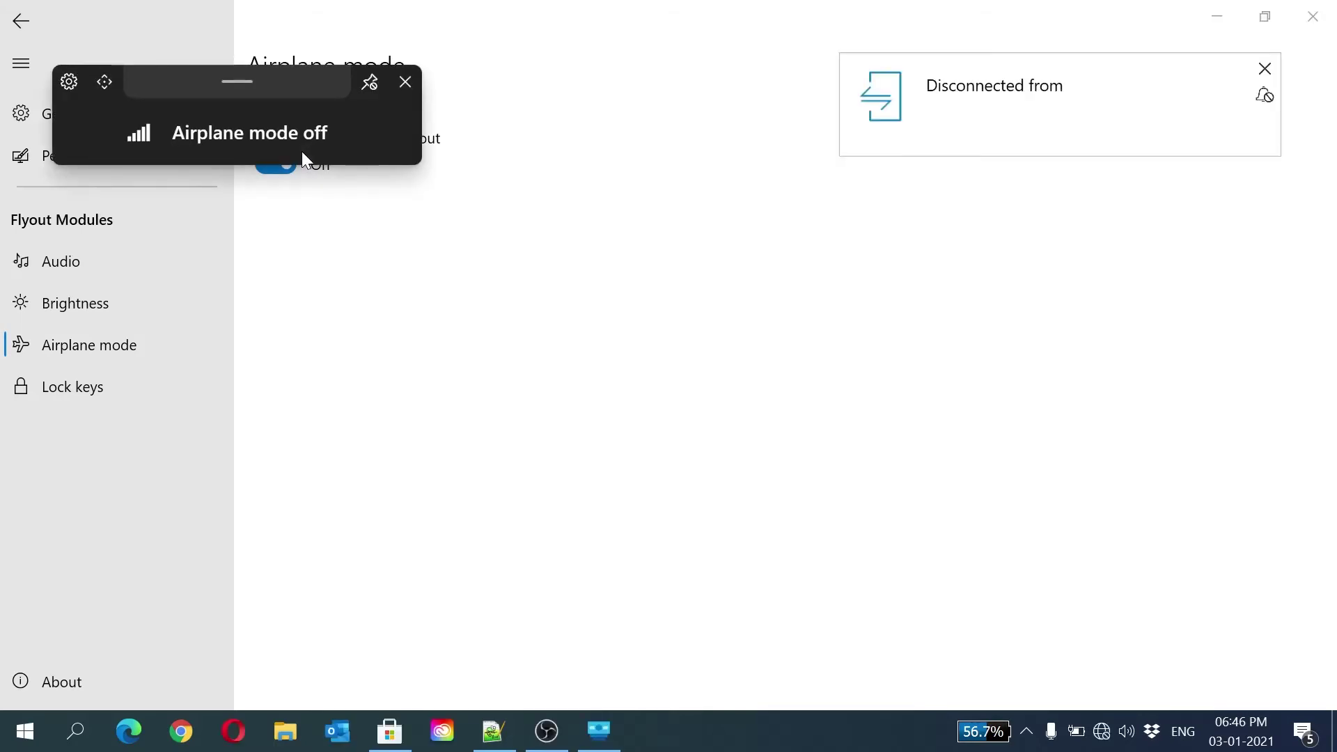
left_click(1265, 69)
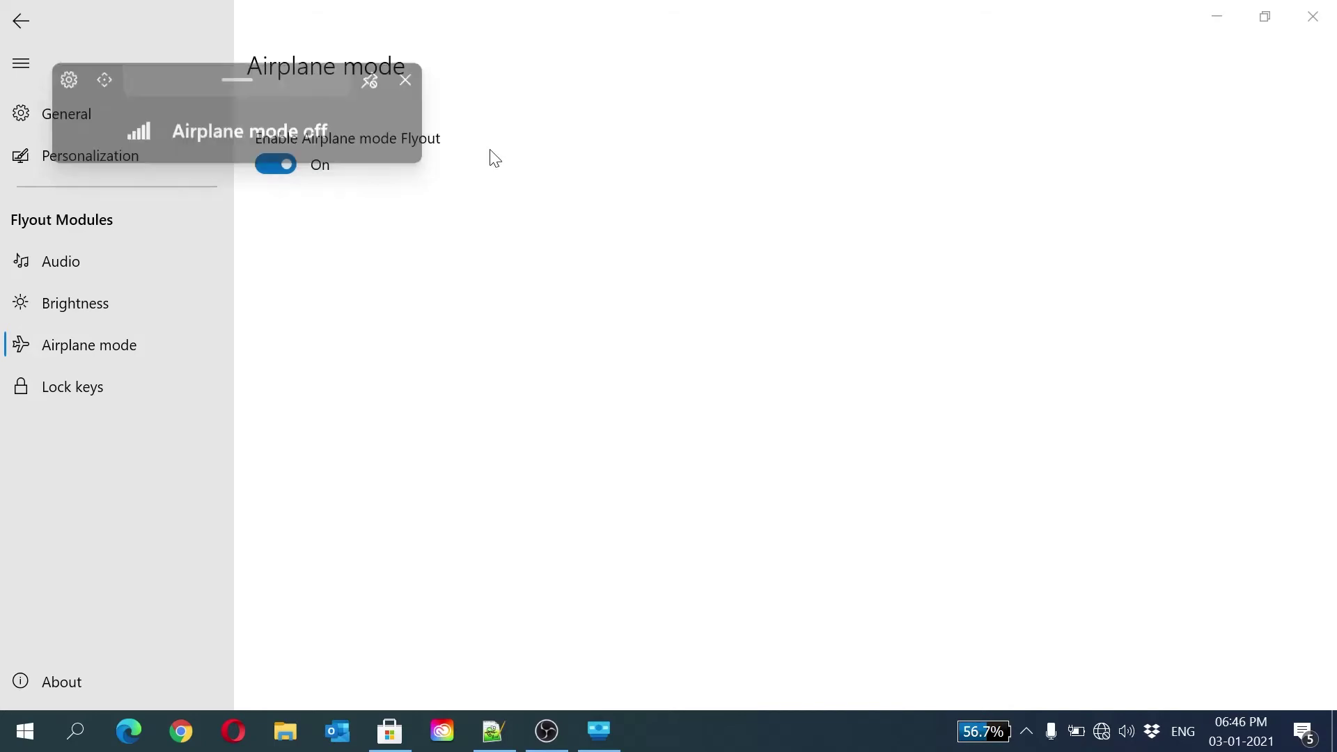
left_click(292, 166)
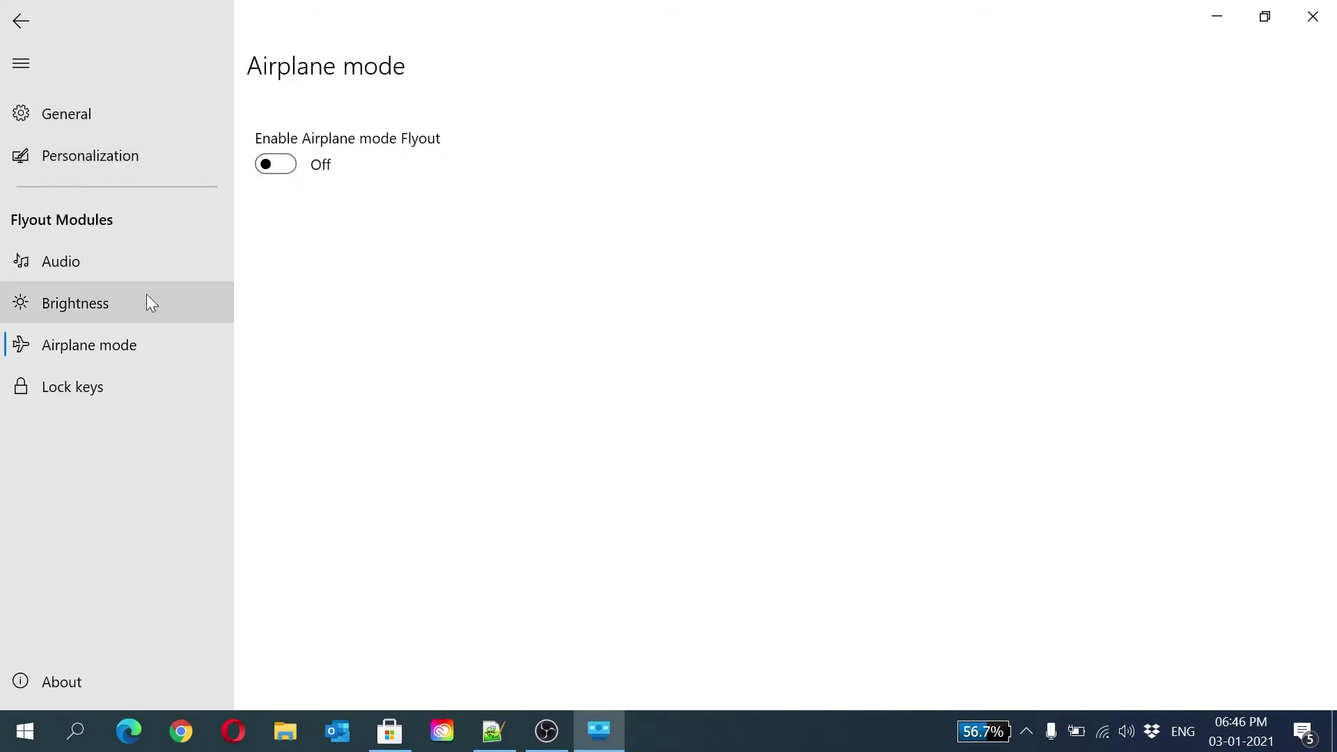
In Lock keys, uncheck Num lock, Scroll lock and Insert, keeping only Caps lock.
left_click(62, 388)
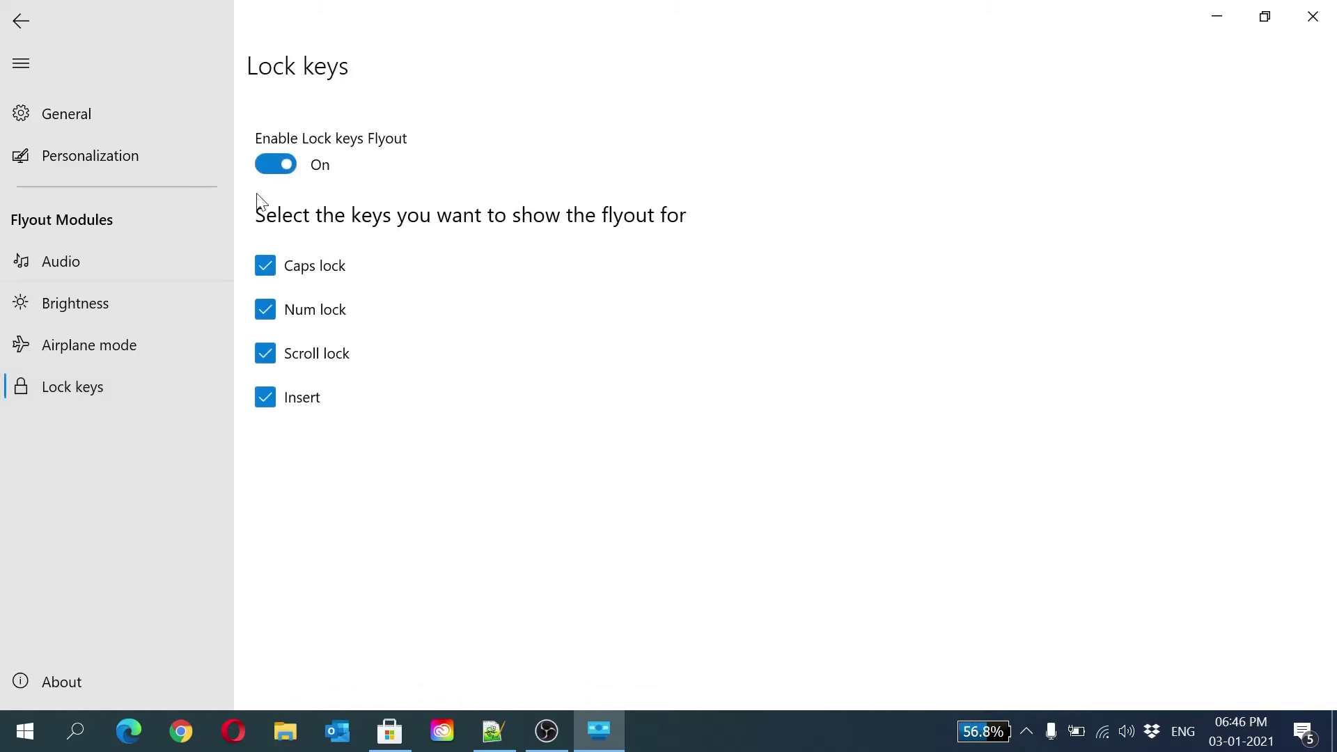
left_click(302, 319)
left_click(289, 353)
left_click(280, 407)
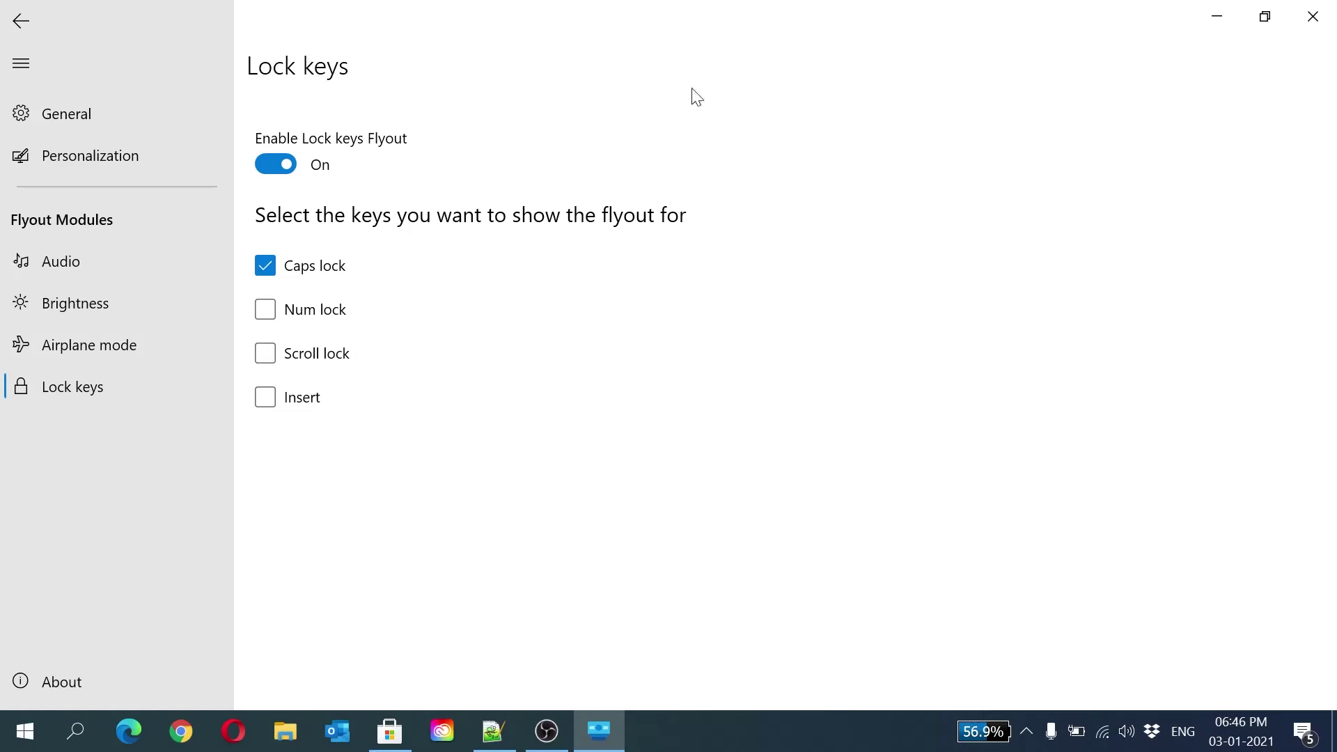
Set flyout background opacity to 88% and the Flyout theme to Dark, previewing with Caps Lock.
left_click(84, 162)
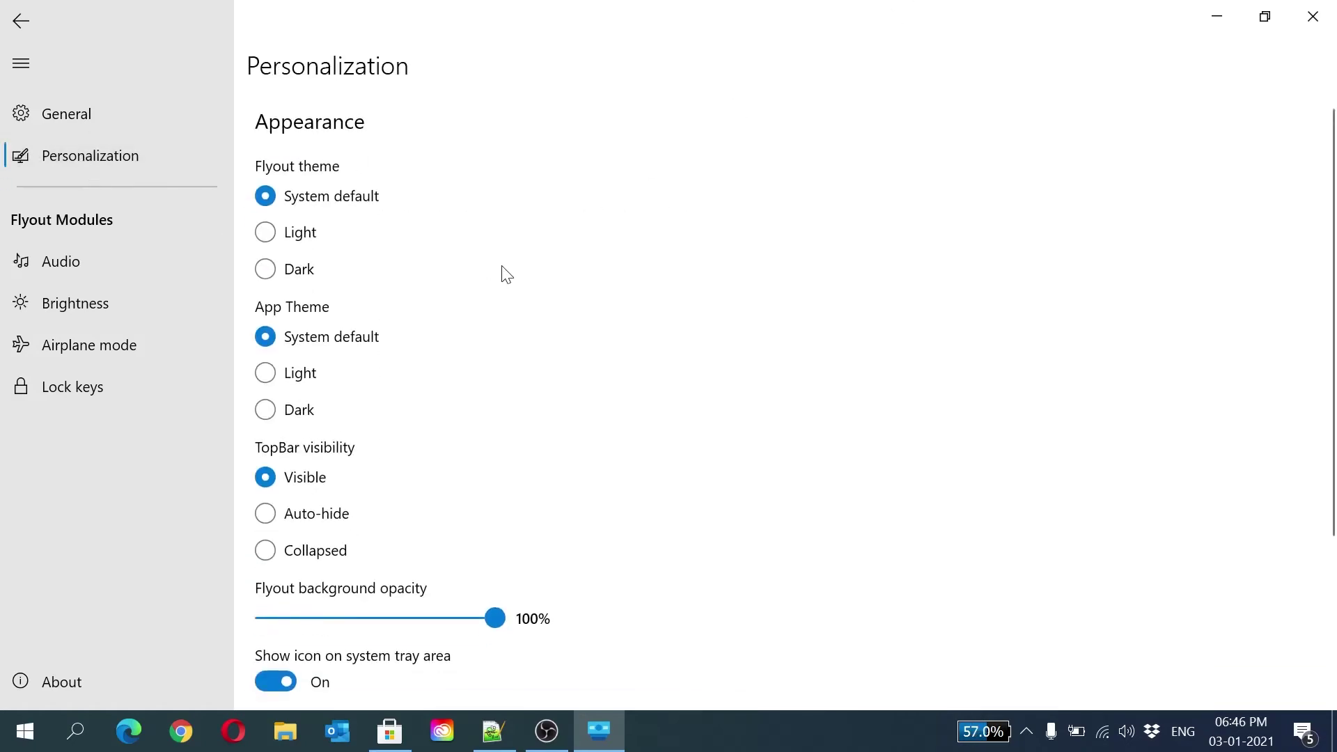
scroll(506, 273, "down", 2)
left_click_drag(493, 533, 462, 537)
scroll(460, 534, "up", 2)
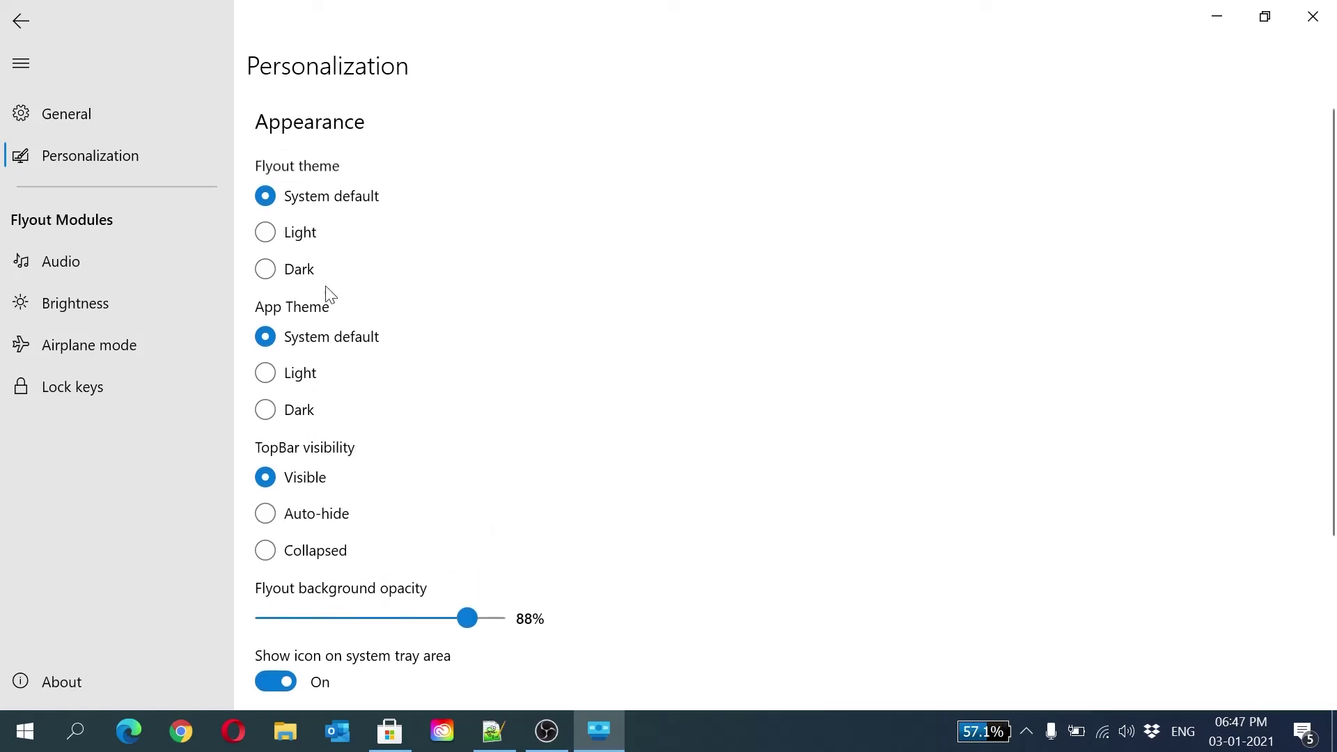
left_click(289, 249)
key("Caps_Lock")
key("Caps_Lock")
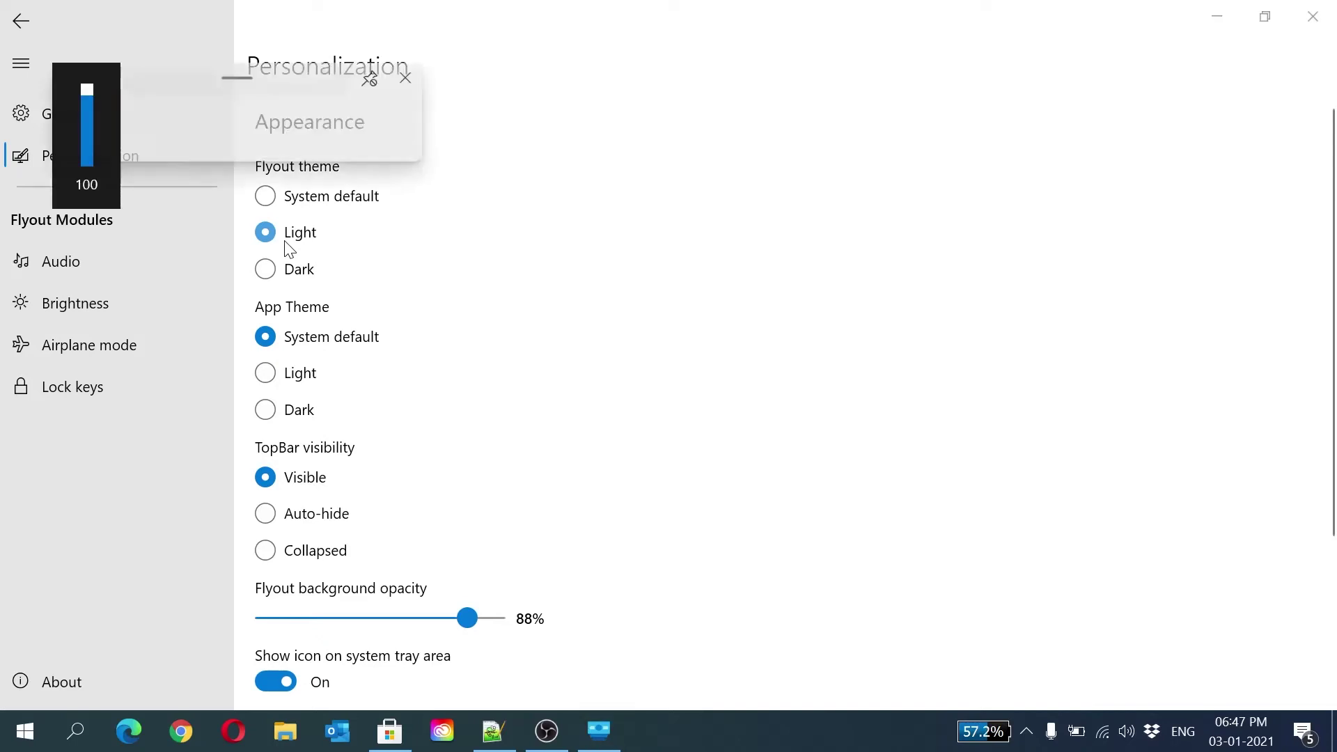
left_click(286, 271)
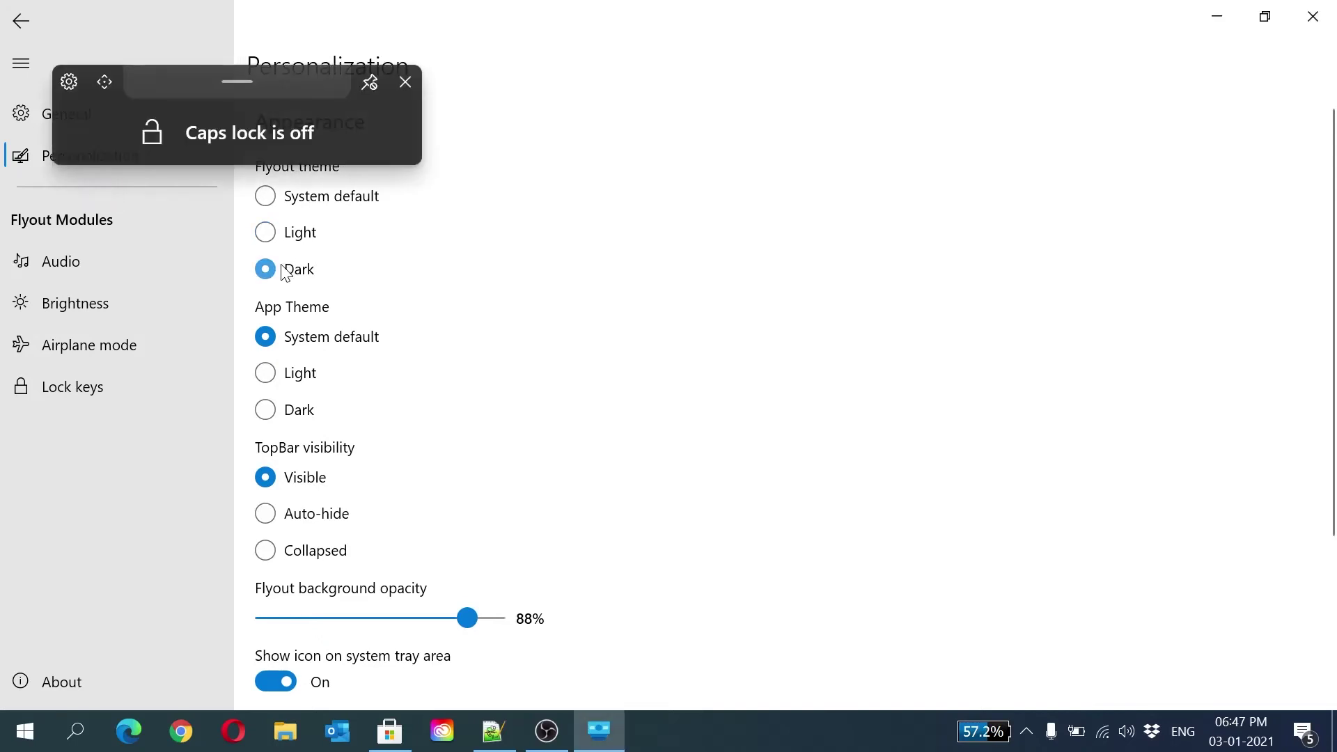
Try Light and Dark App Theme, leaving it on System default.
scroll(555, 280, "down", 2)
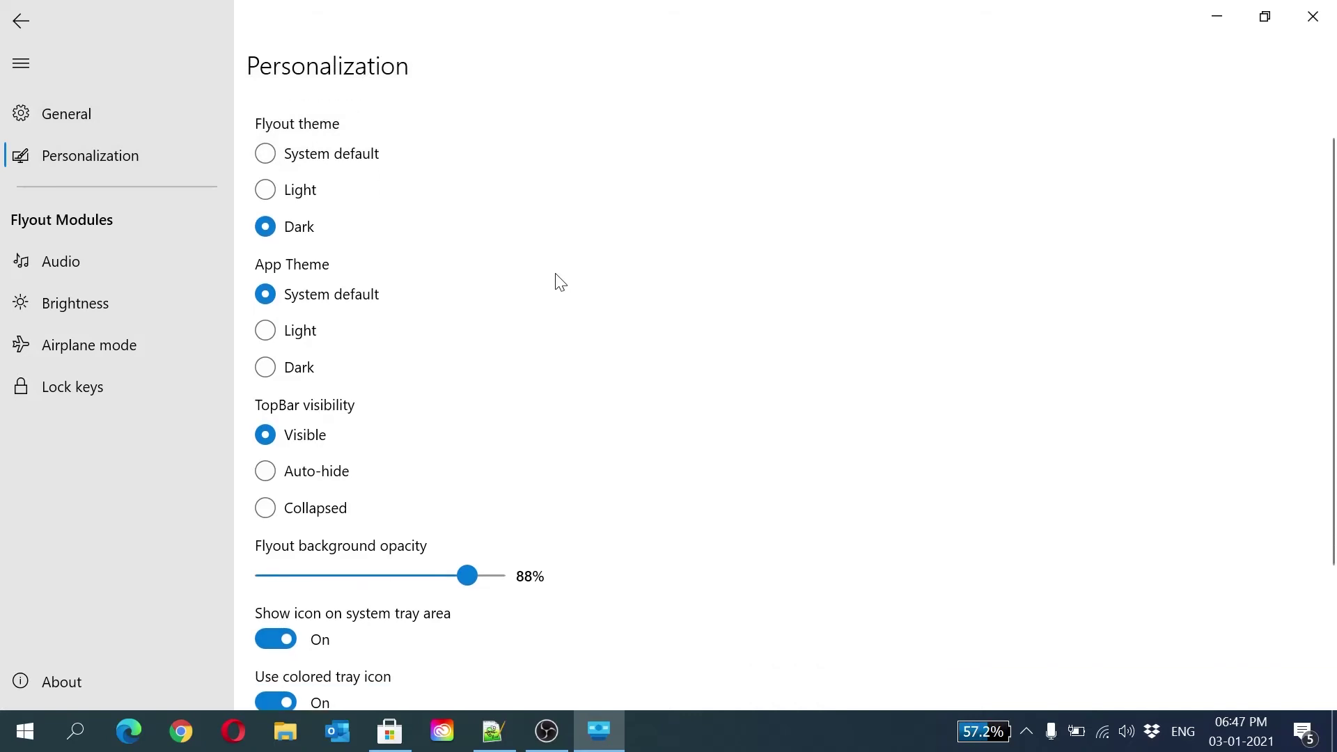
left_click(309, 294)
key("Caps_Lock")
key("Caps_Lock")
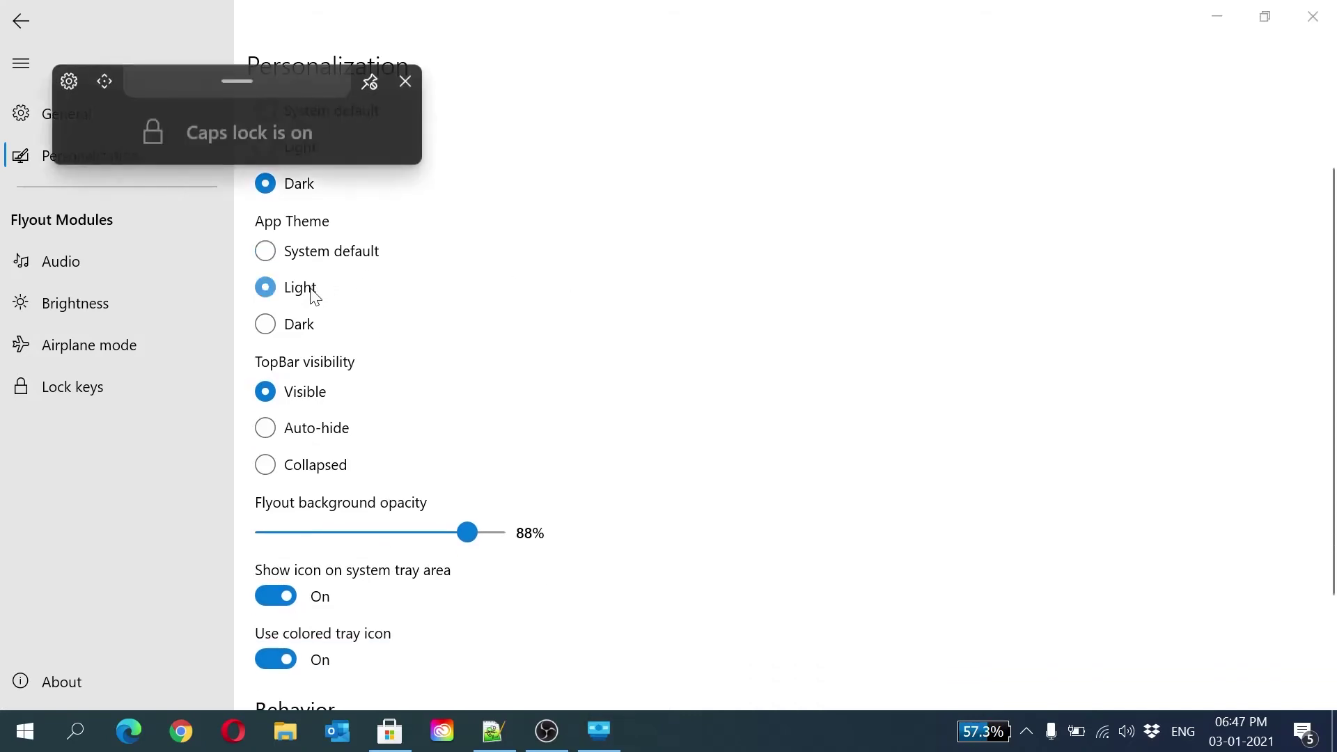
left_click(298, 326)
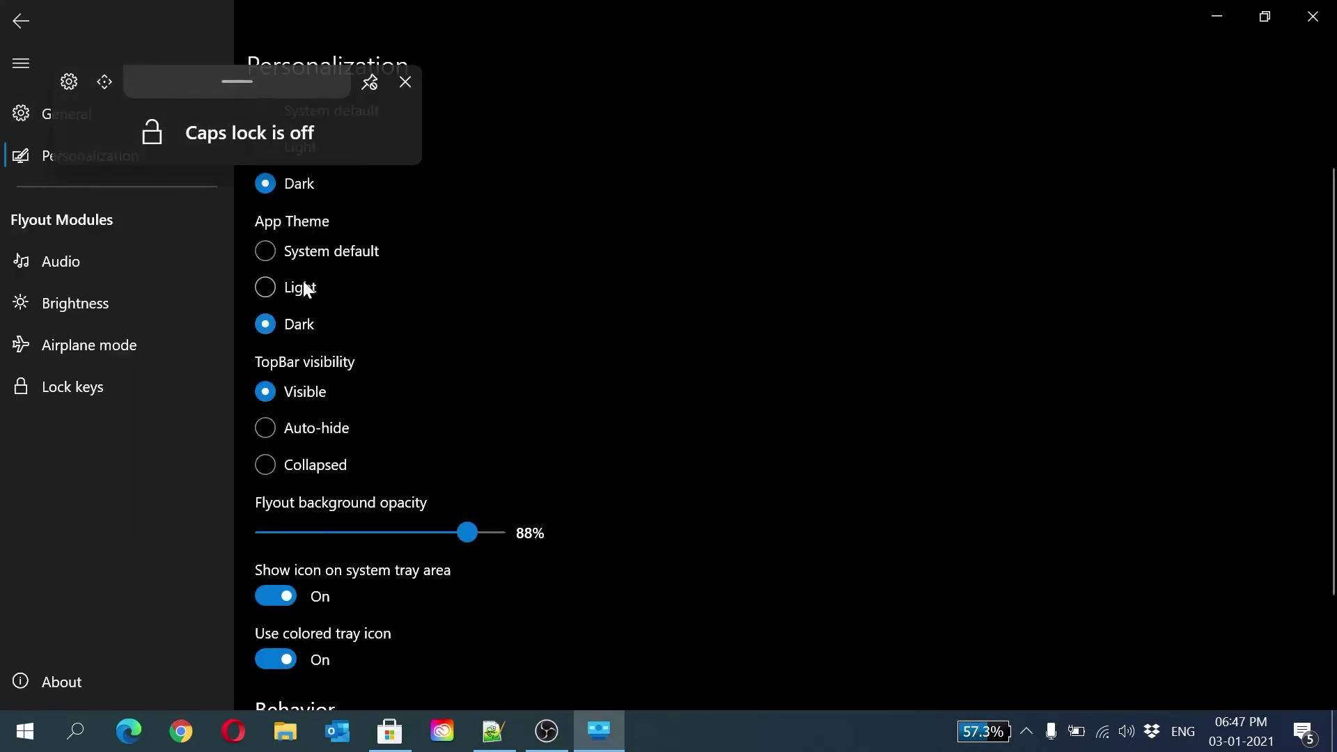
left_click(314, 253)
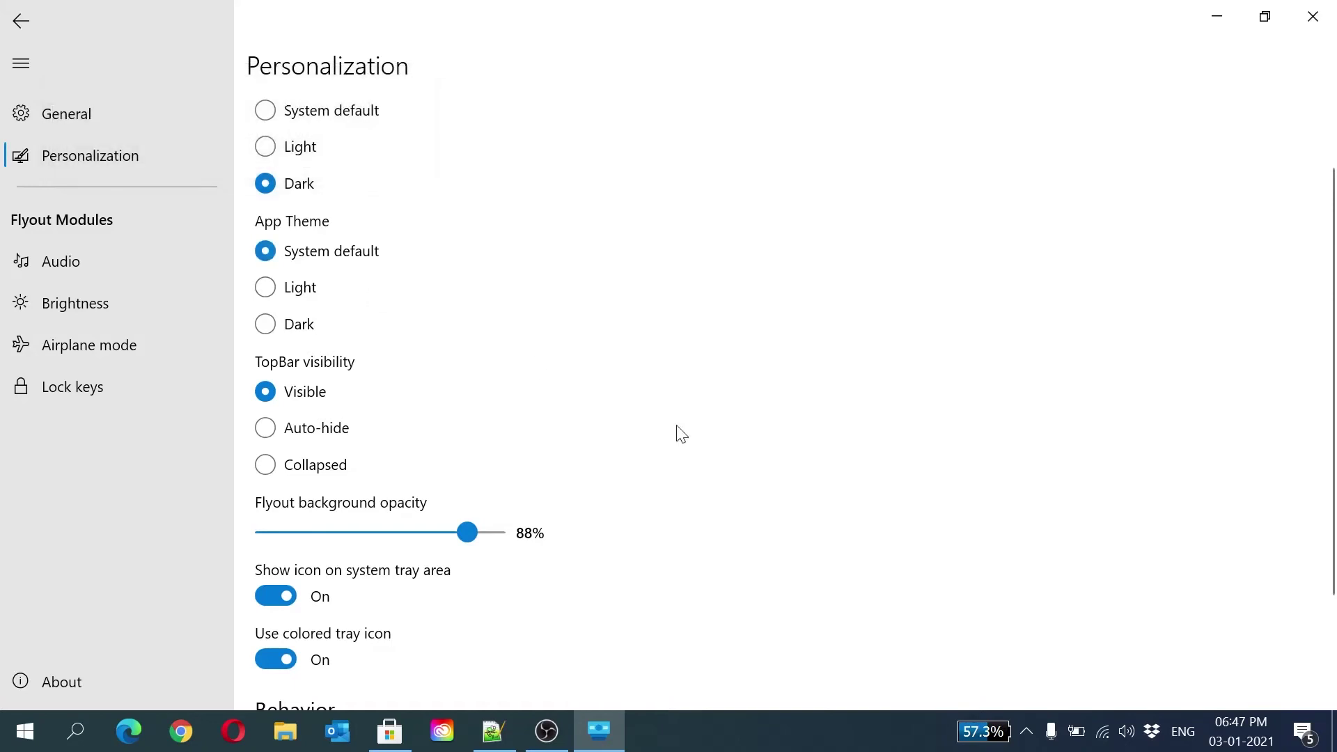
Set TopBar visibility to Auto-hide and check the Caps Lock flyout.
scroll(675, 436, "down", 1)
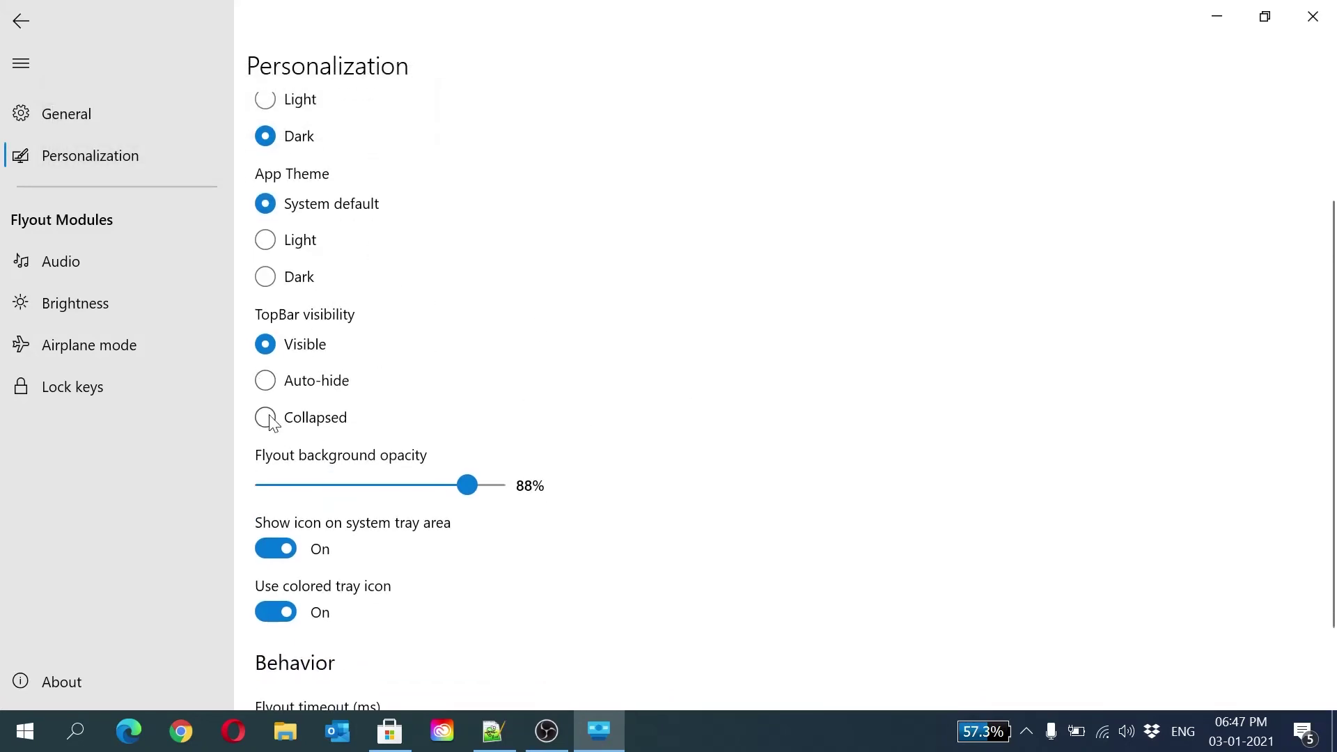
left_click(296, 391)
key("Caps_Lock")
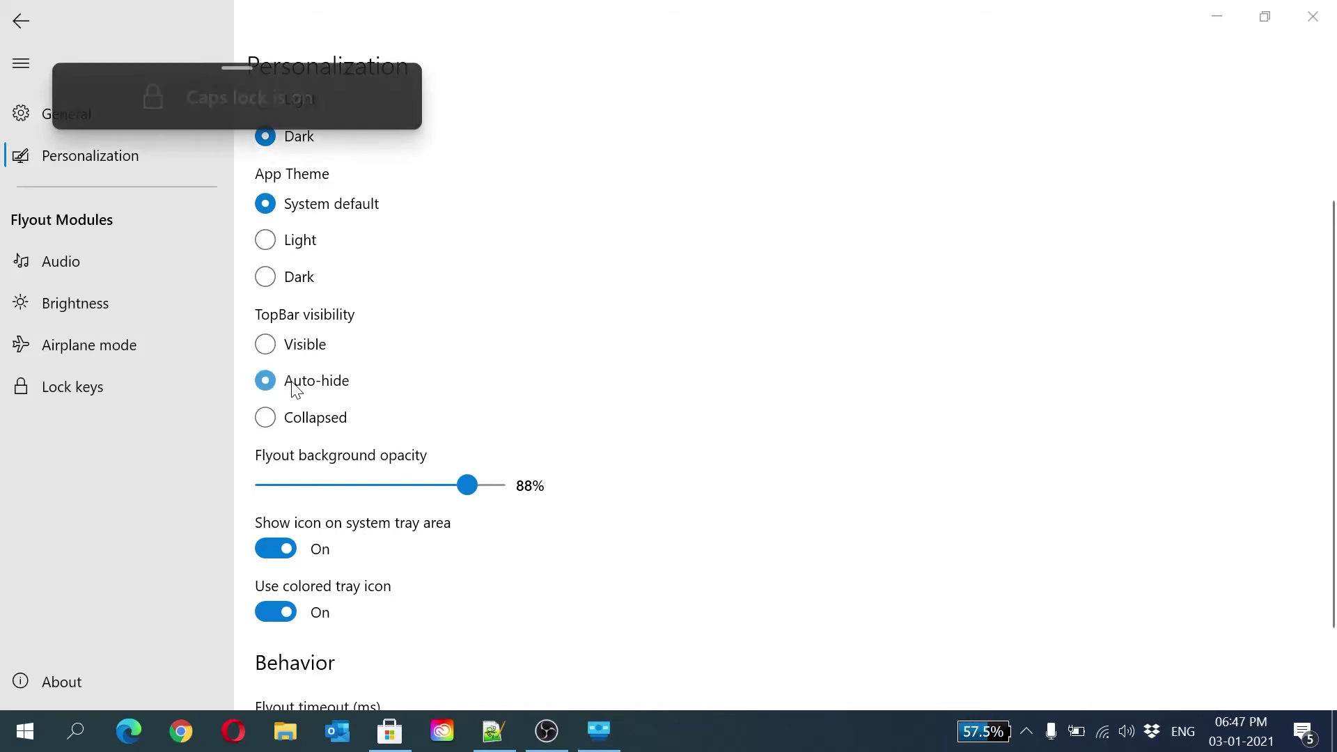
mouse_move(235, 65)
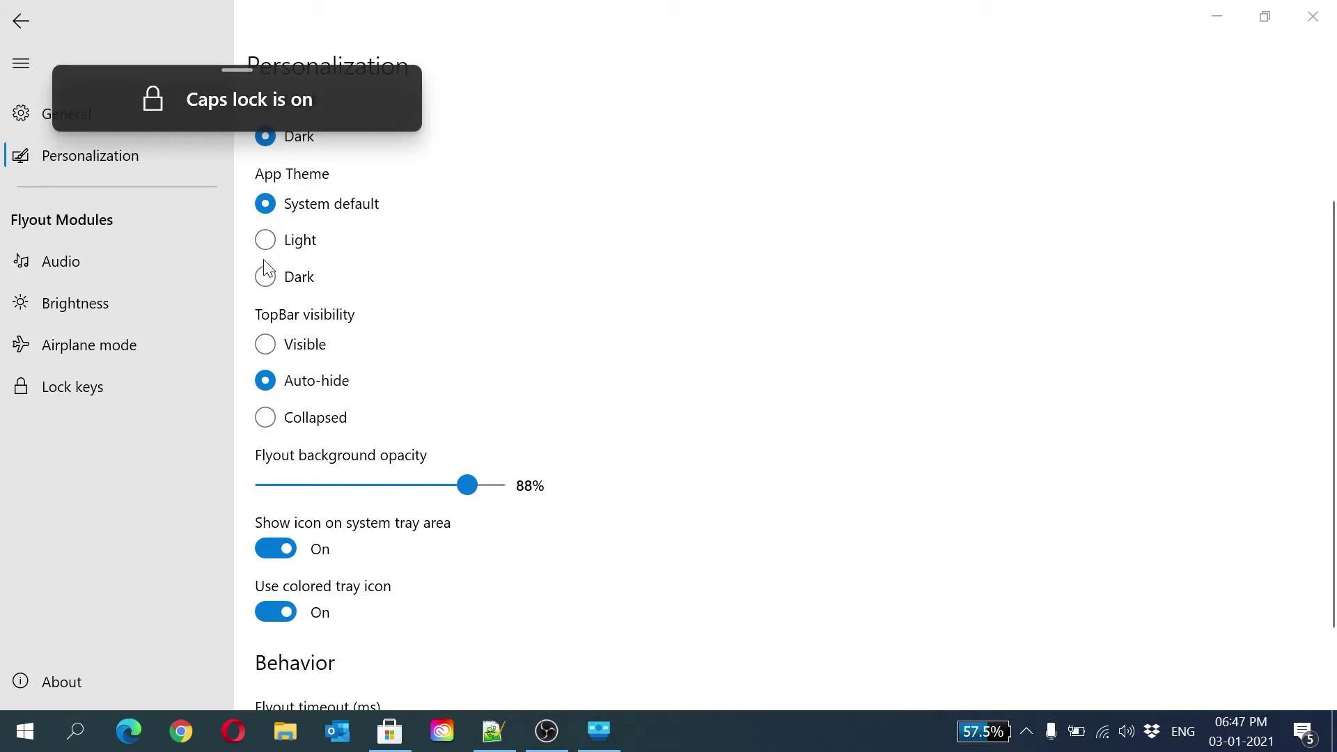
Lower flyout background opacity to 85% and drag the Caps lock flyout toward screen centre.
scroll(575, 247, "down", 3)
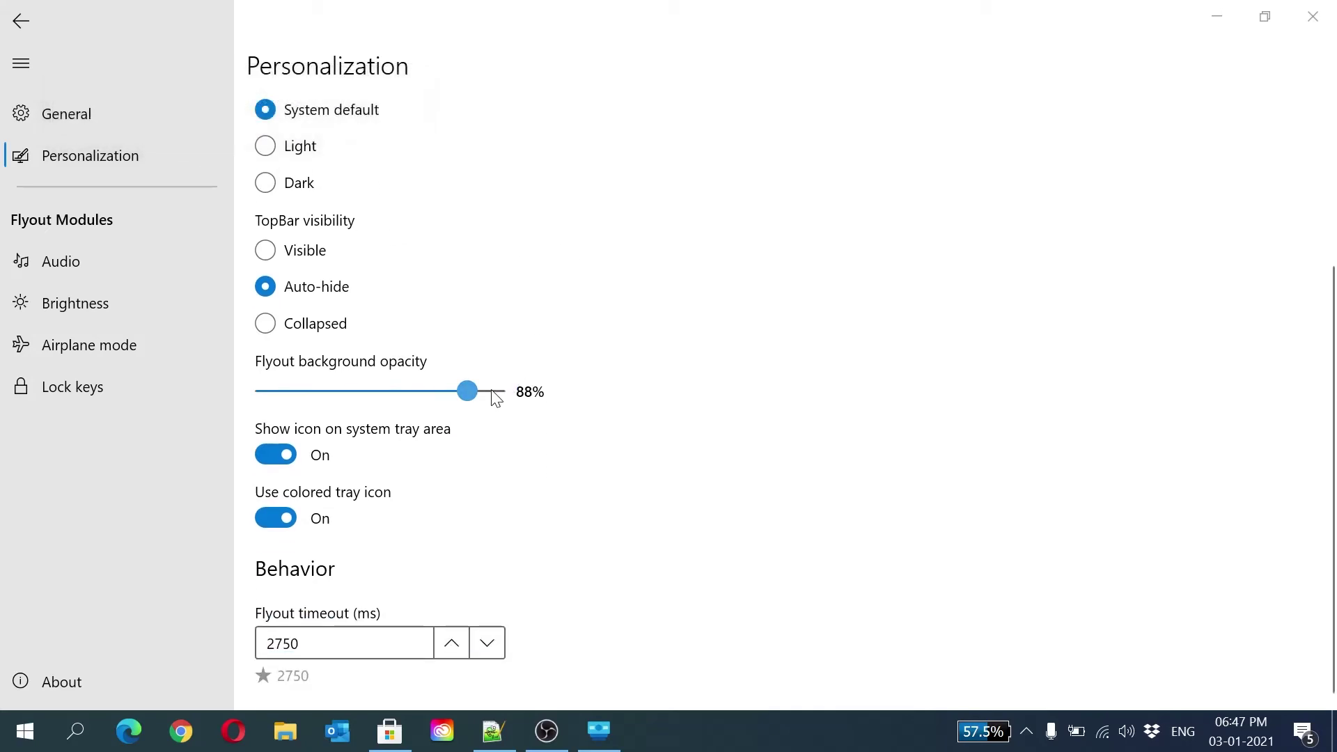
key("Caps_Lock")
key("Caps_Lock")
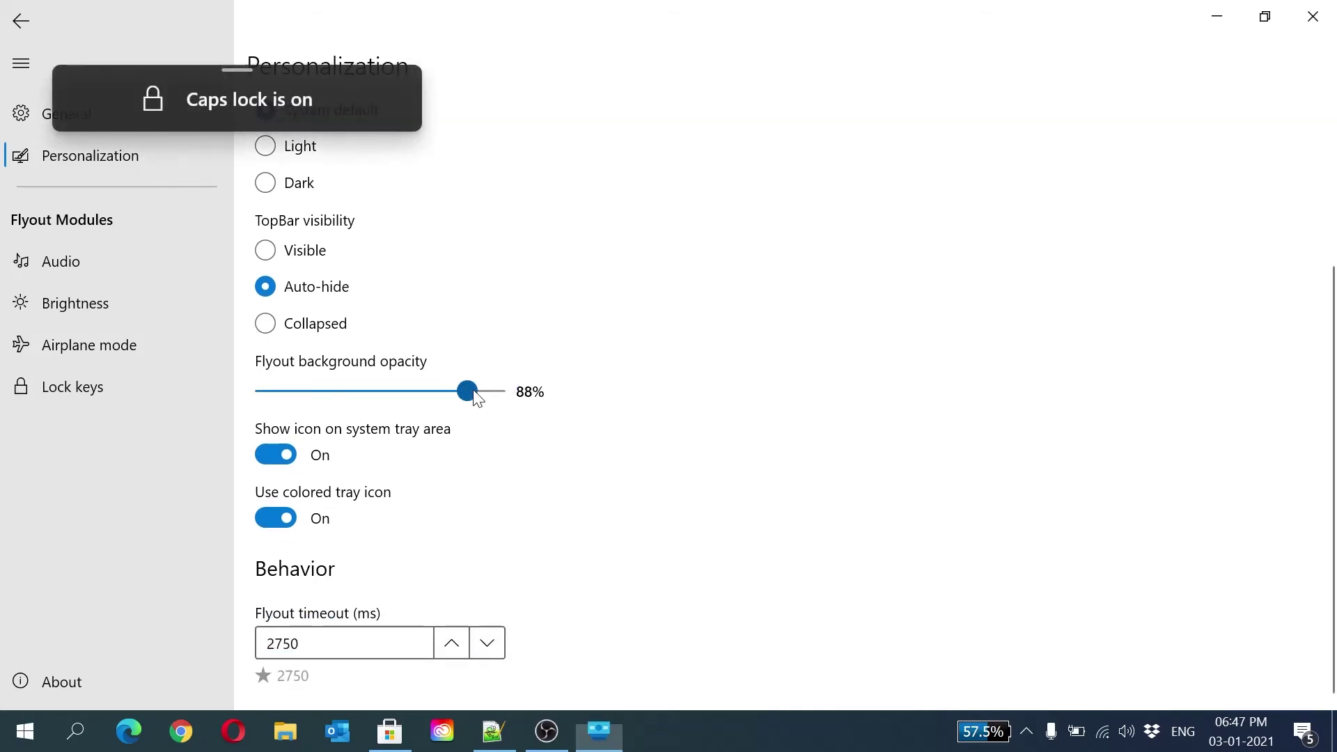
left_click_drag(474, 390, 471, 447)
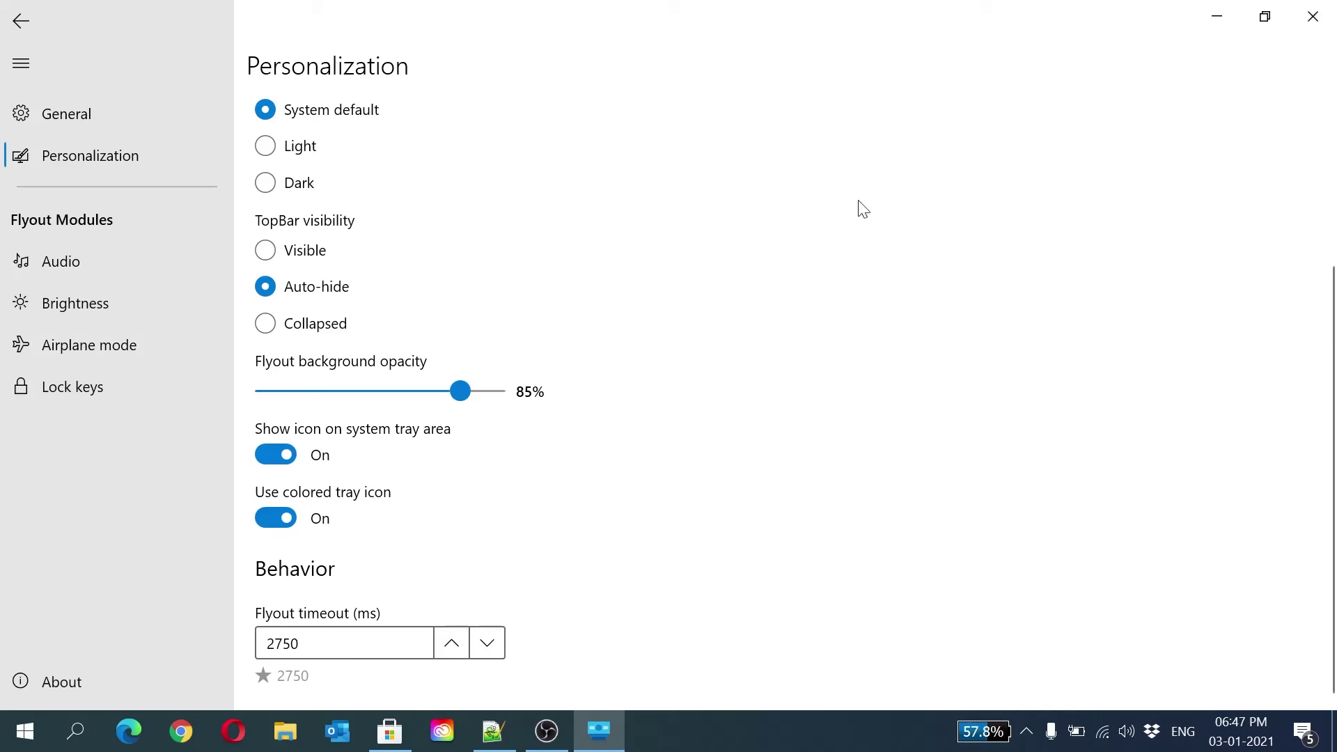
key("Caps_Lock")
key("Caps_Lock")
key("Caps_Lock")
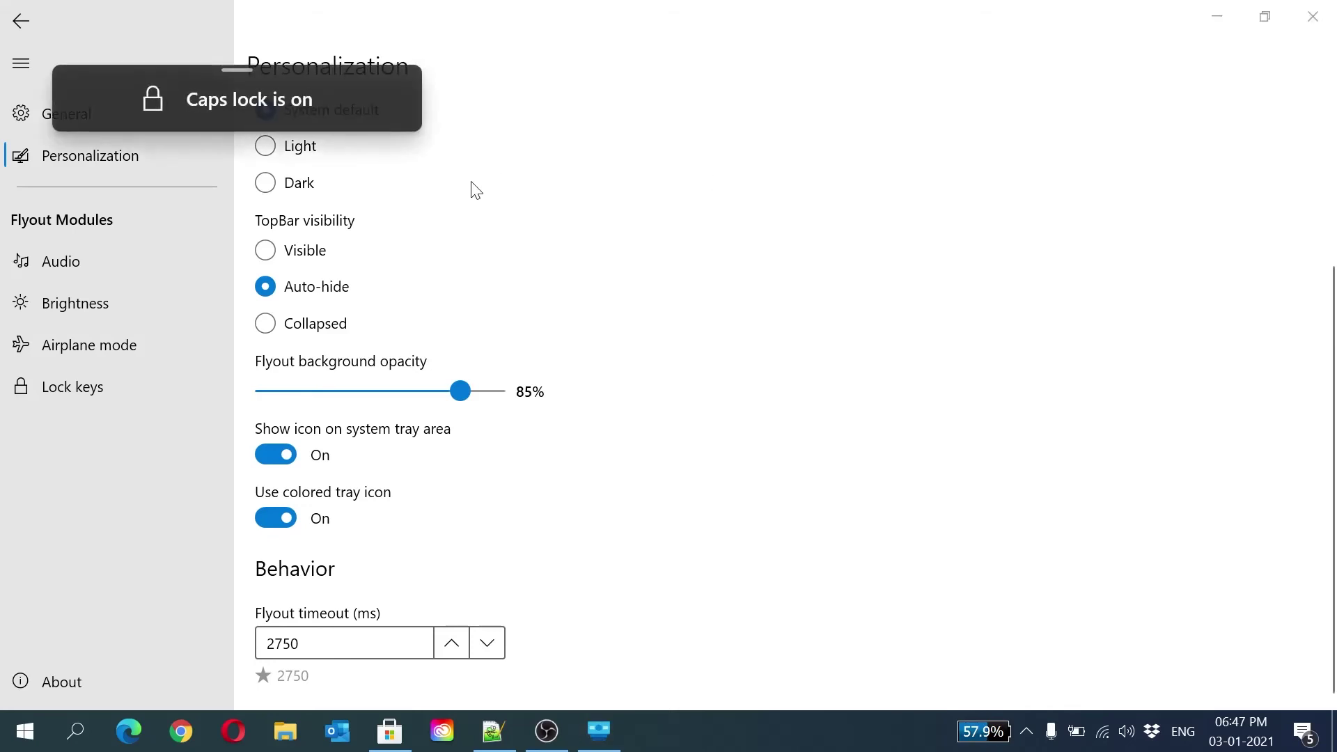
key("Caps_Lock")
left_click_drag(223, 69, 659, 541)
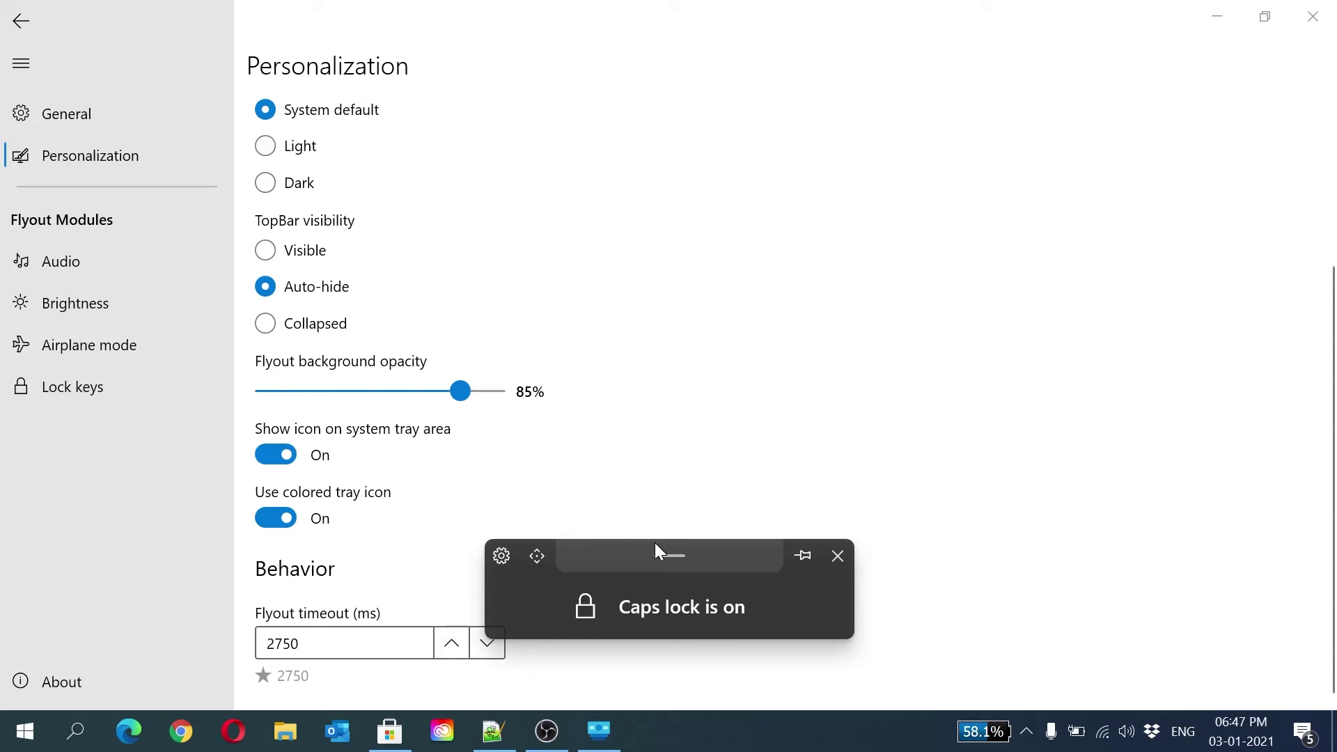
Place the Caps Lock flyout at bottom centre just above the taskbar and close settings.
left_click(531, 548)
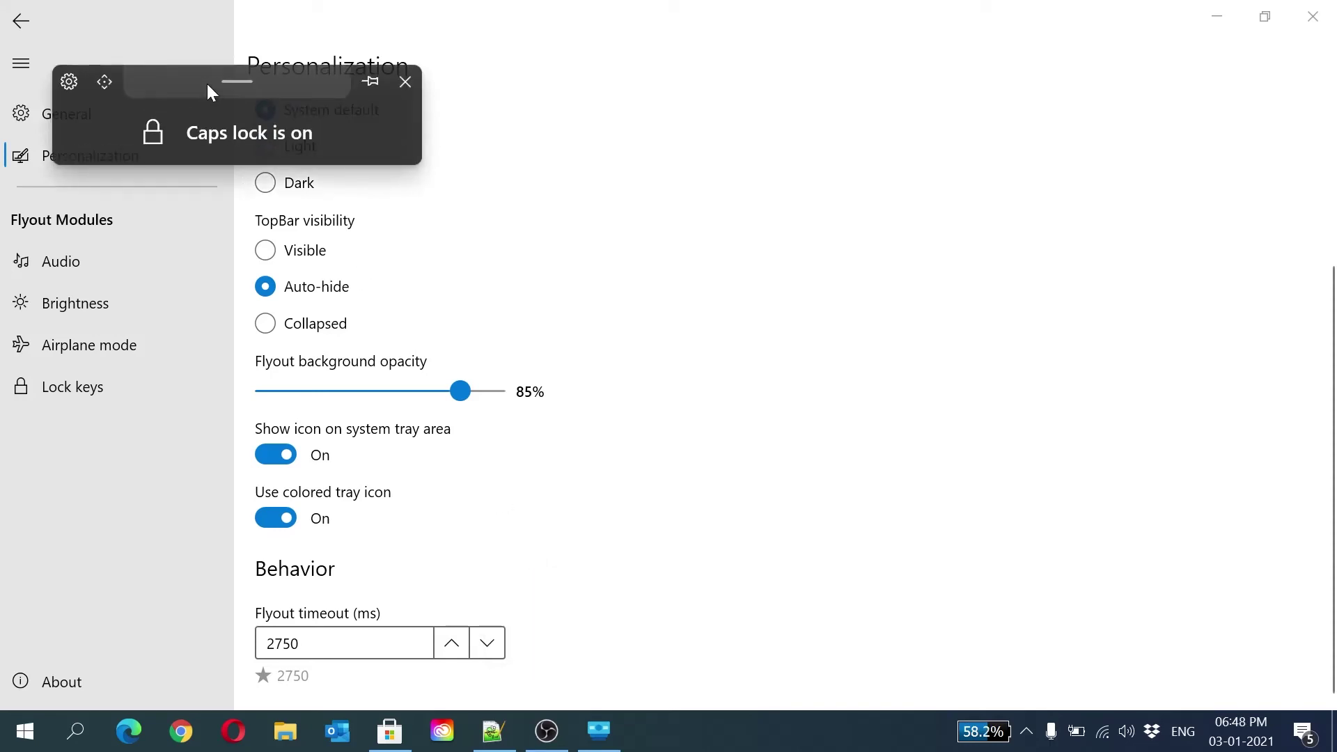
left_click_drag(207, 84, 616, 554)
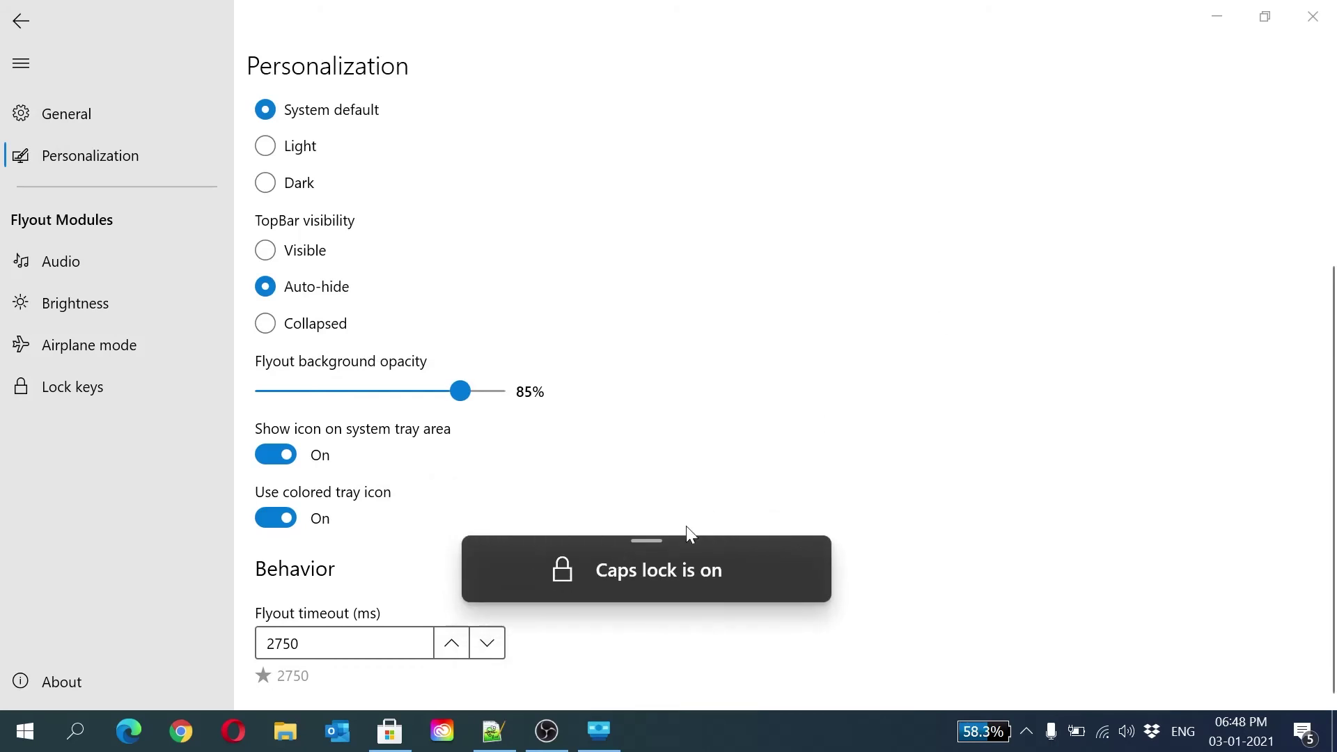
mouse_move(649, 540)
left_click_drag(649, 548, 651, 577)
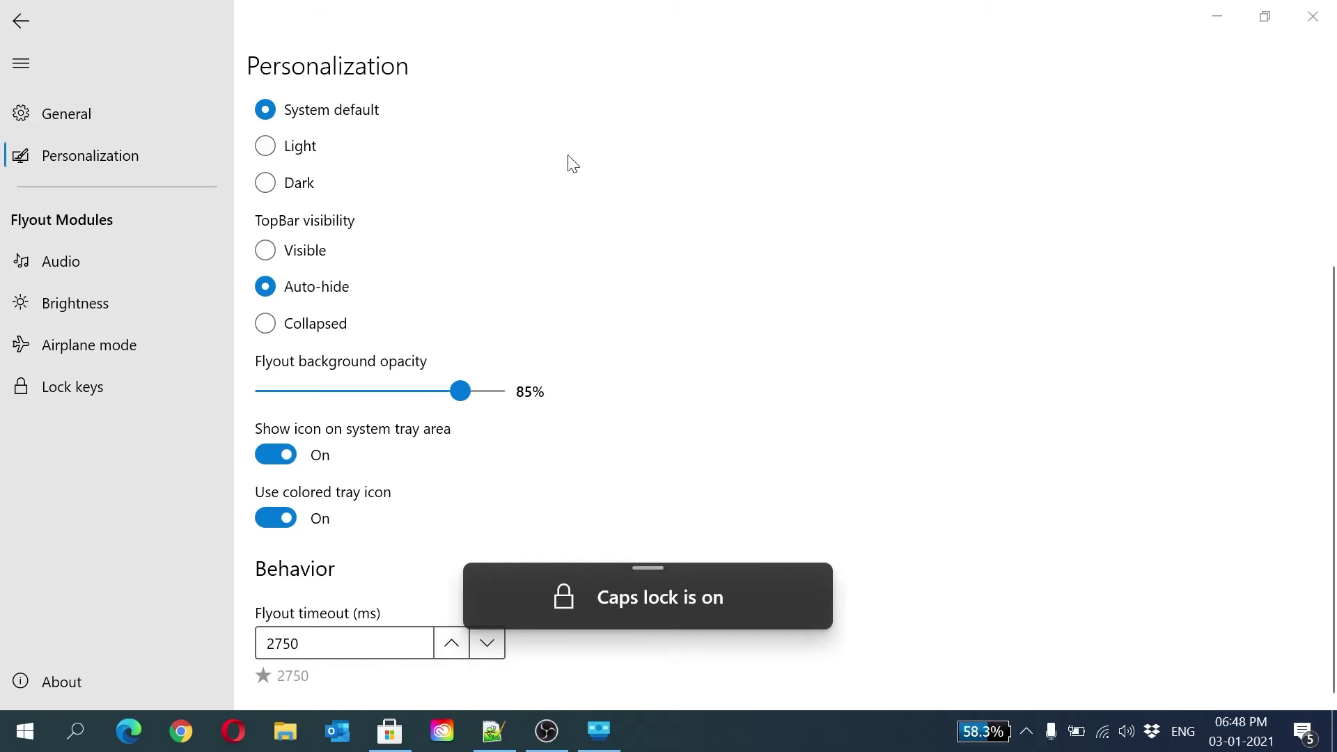
left_click(1310, 13)
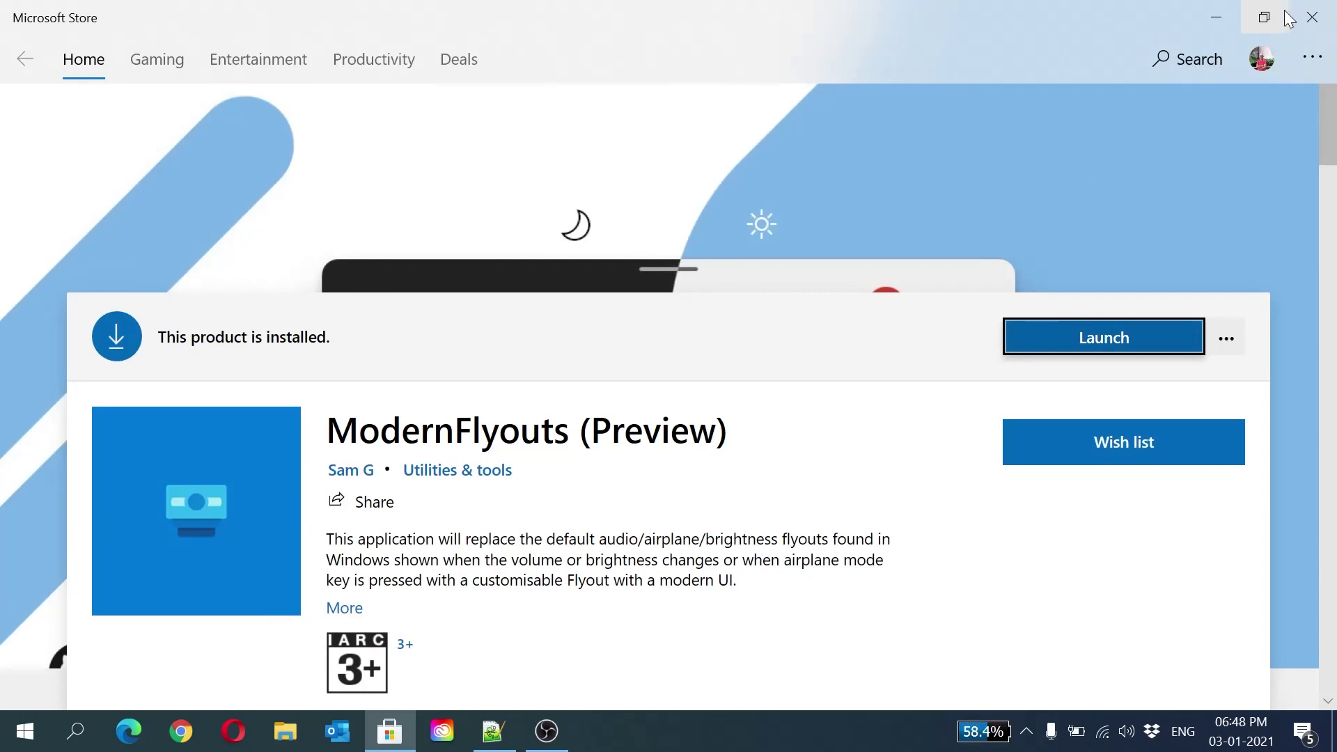
Close Microsoft Store and toggle Caps Lock over the desktop to check the on/off flyout.
left_click(1312, 16)
key("Caps_Lock")
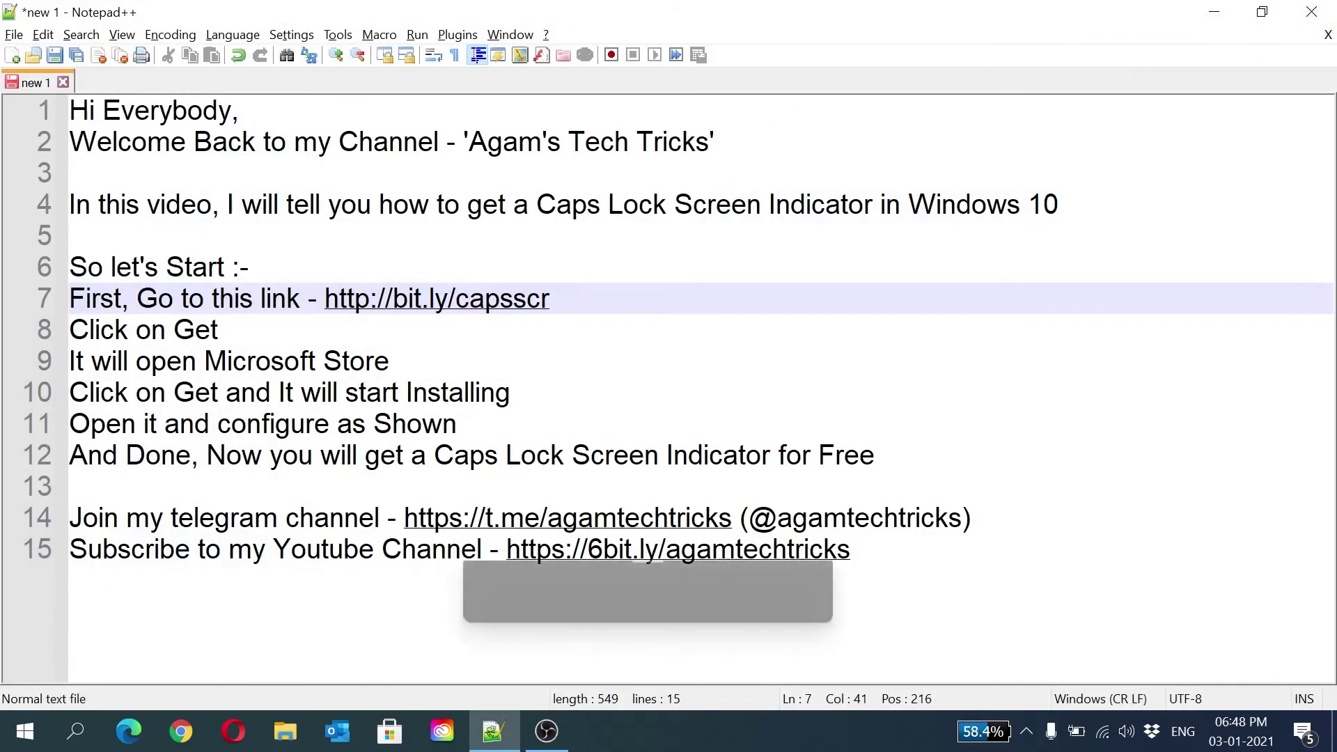
key("Caps_Lock")
key("Caps_Lock")
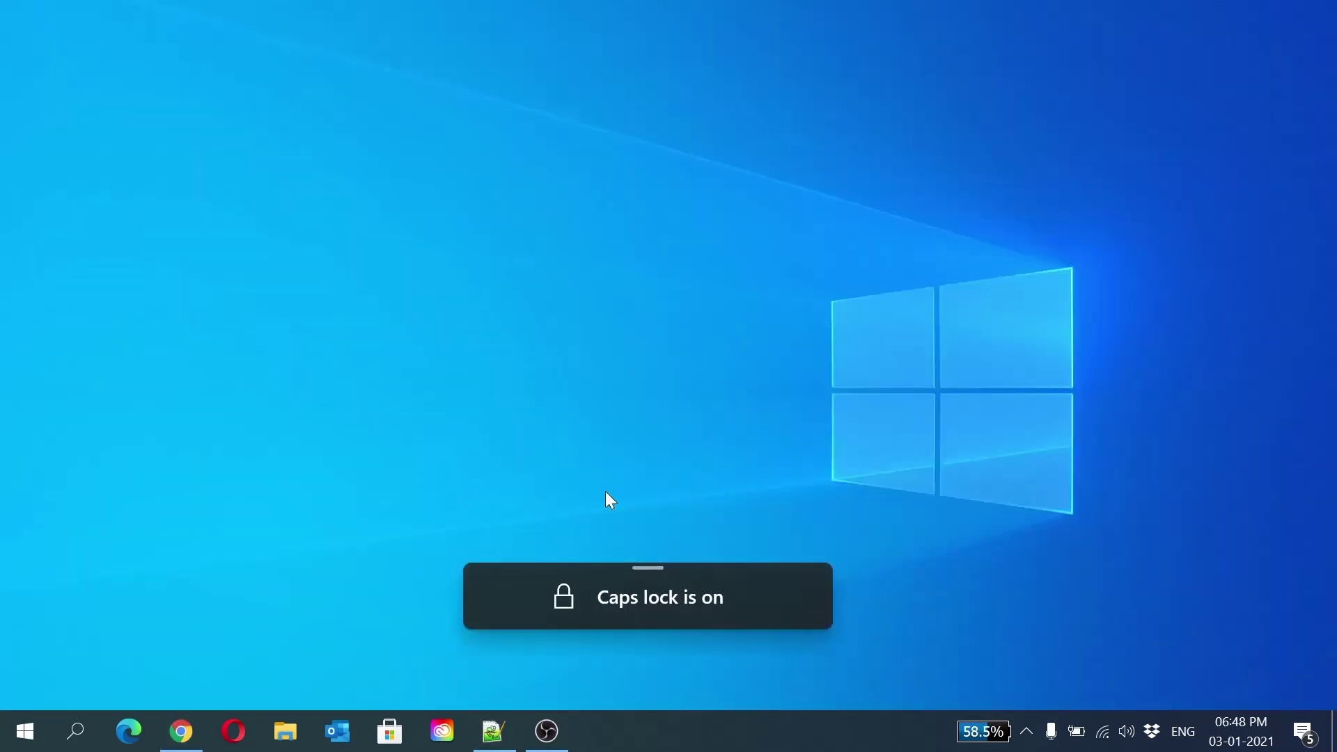
key("Caps_Lock")
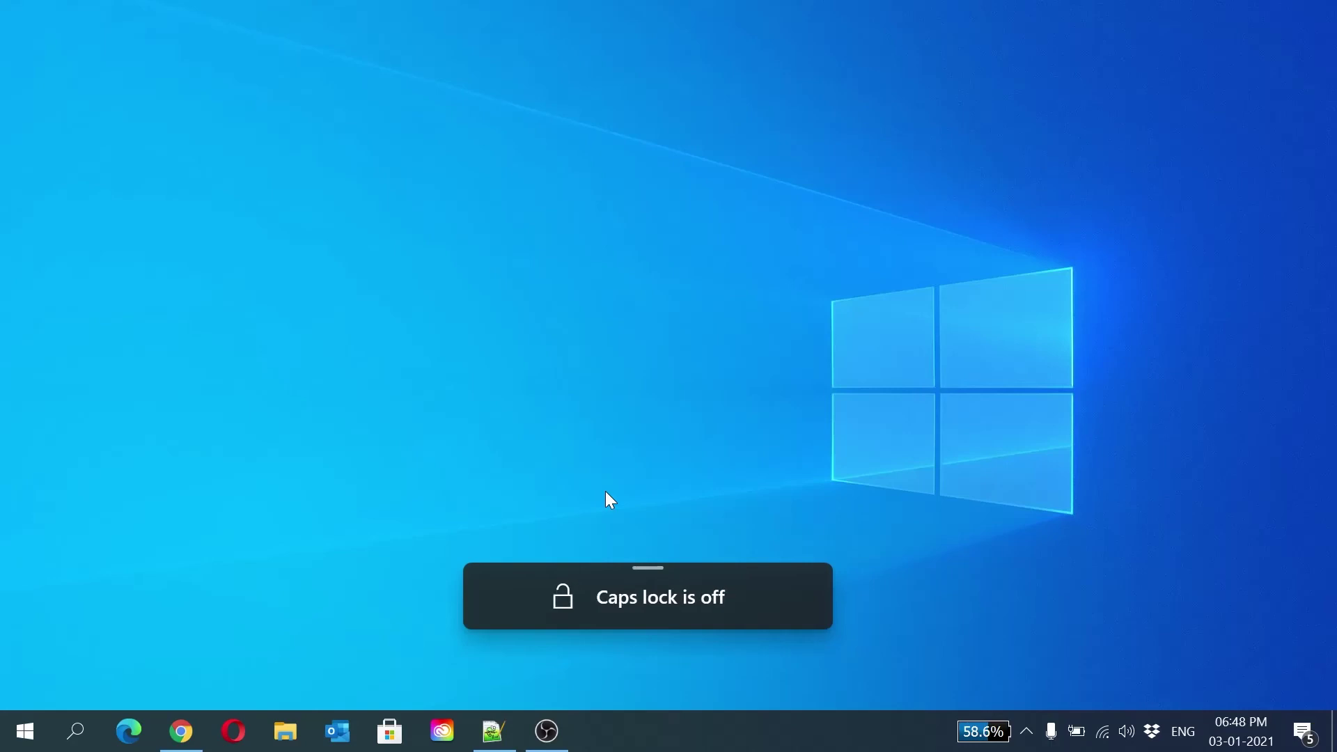
Bring up Google Chrome on a new tab from the taskbar.
left_click(36, 738)
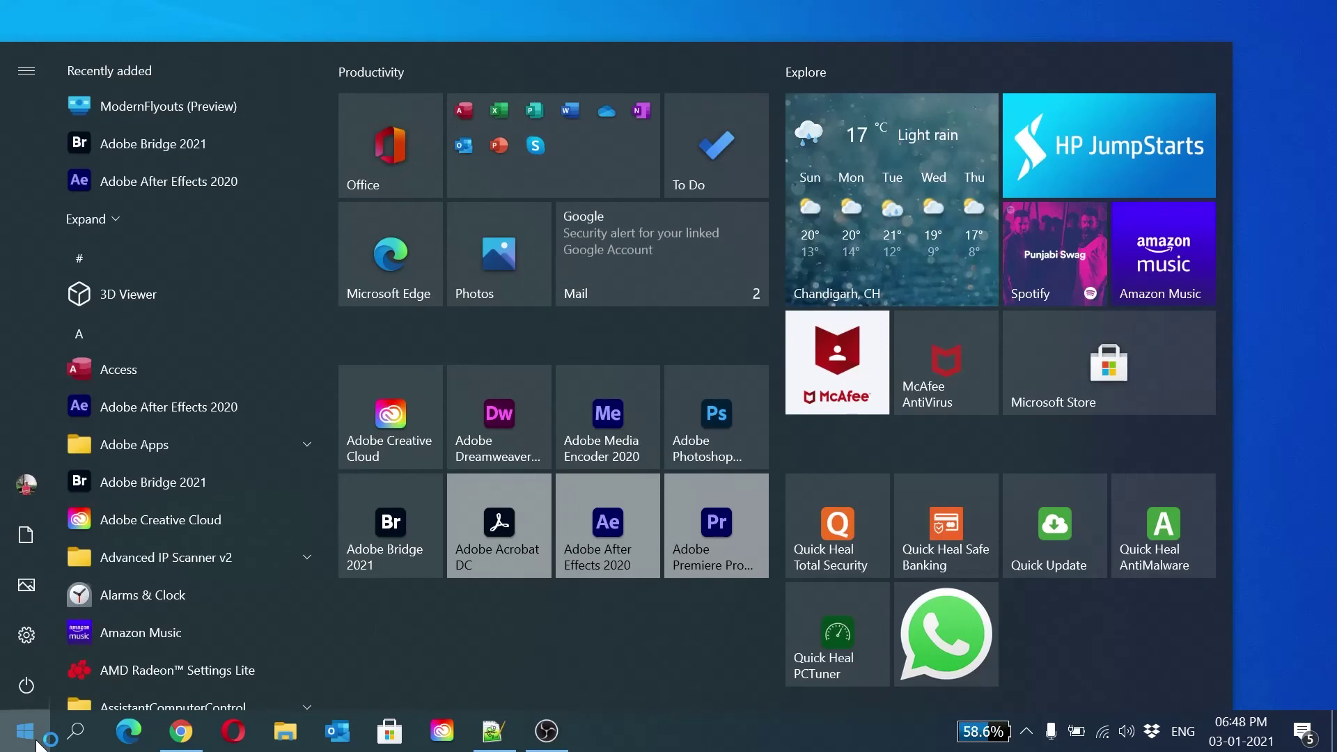
left_click(35, 741)
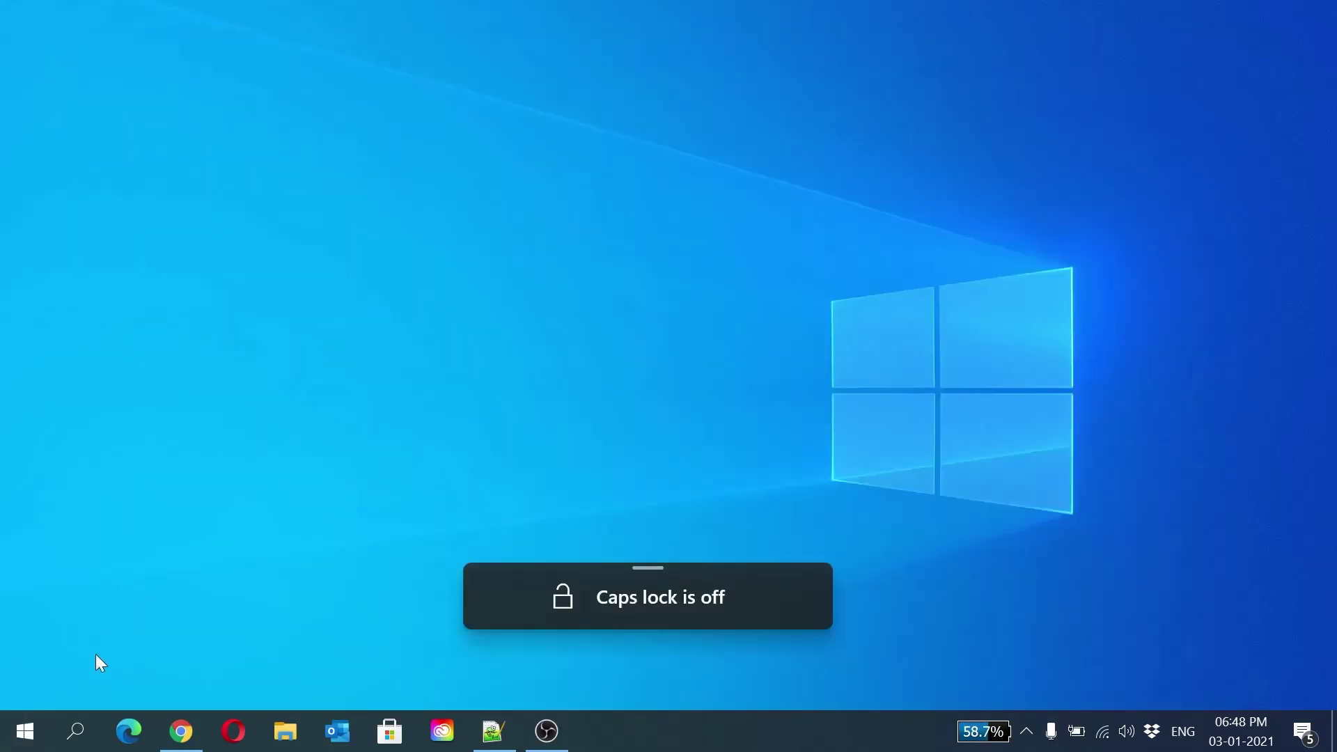
left_click(75, 731)
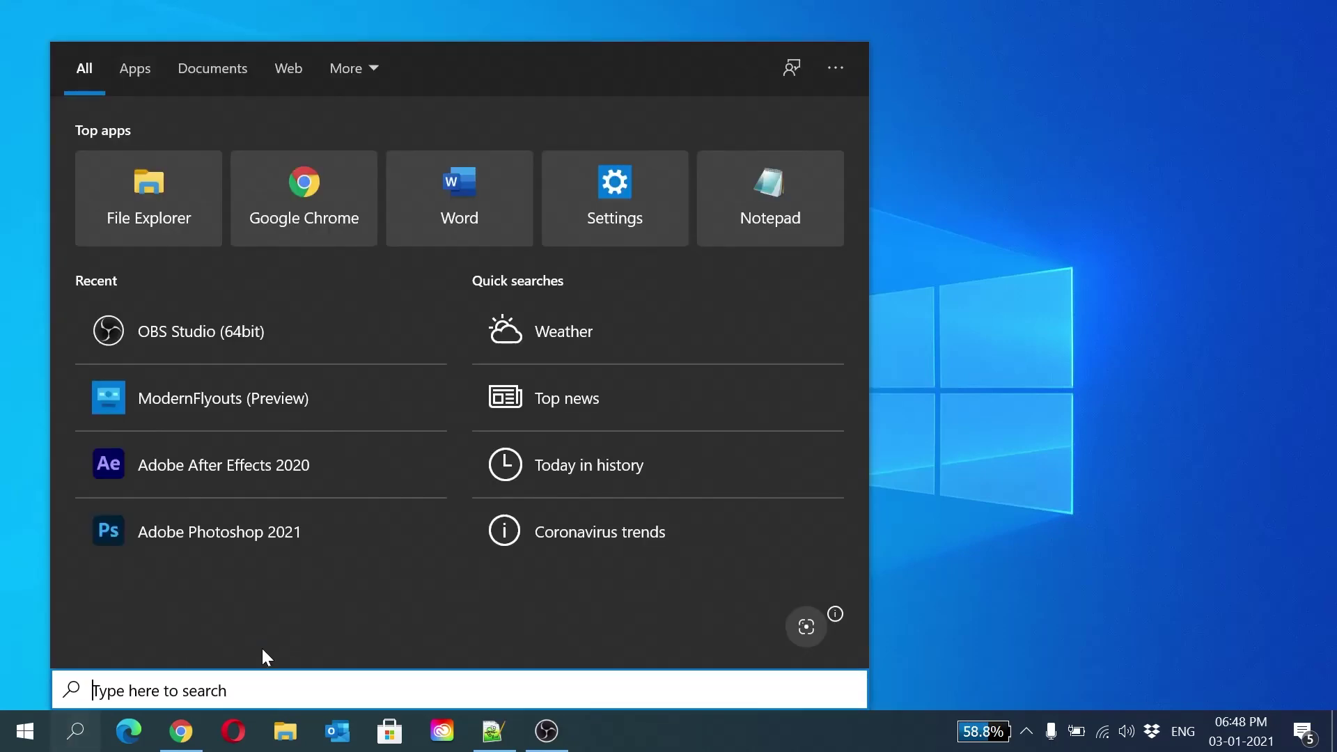
left_click(184, 738)
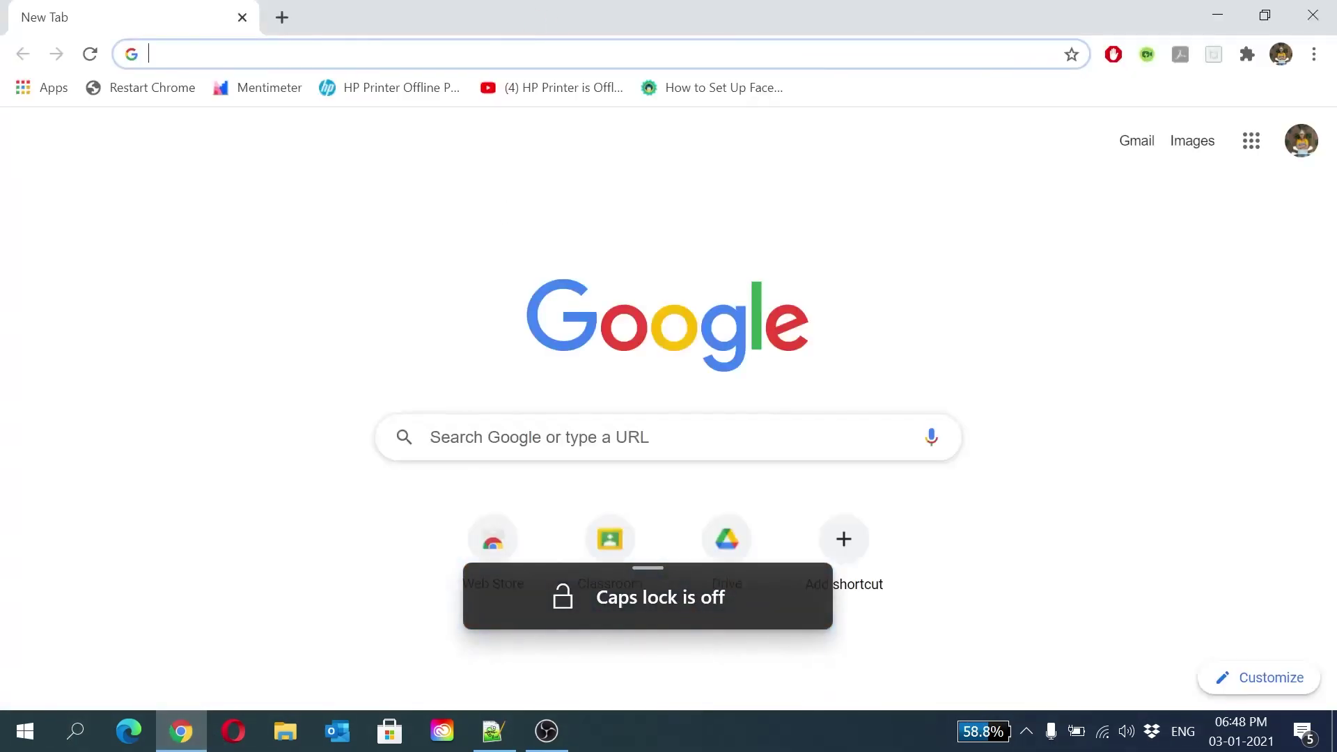
Type 'Hekll' in the address bar, toggling Caps Lock on and off to trigger the flyout.
key("Caps_Lock")
type("H")
key("Caps_Lock")
type("ekll")
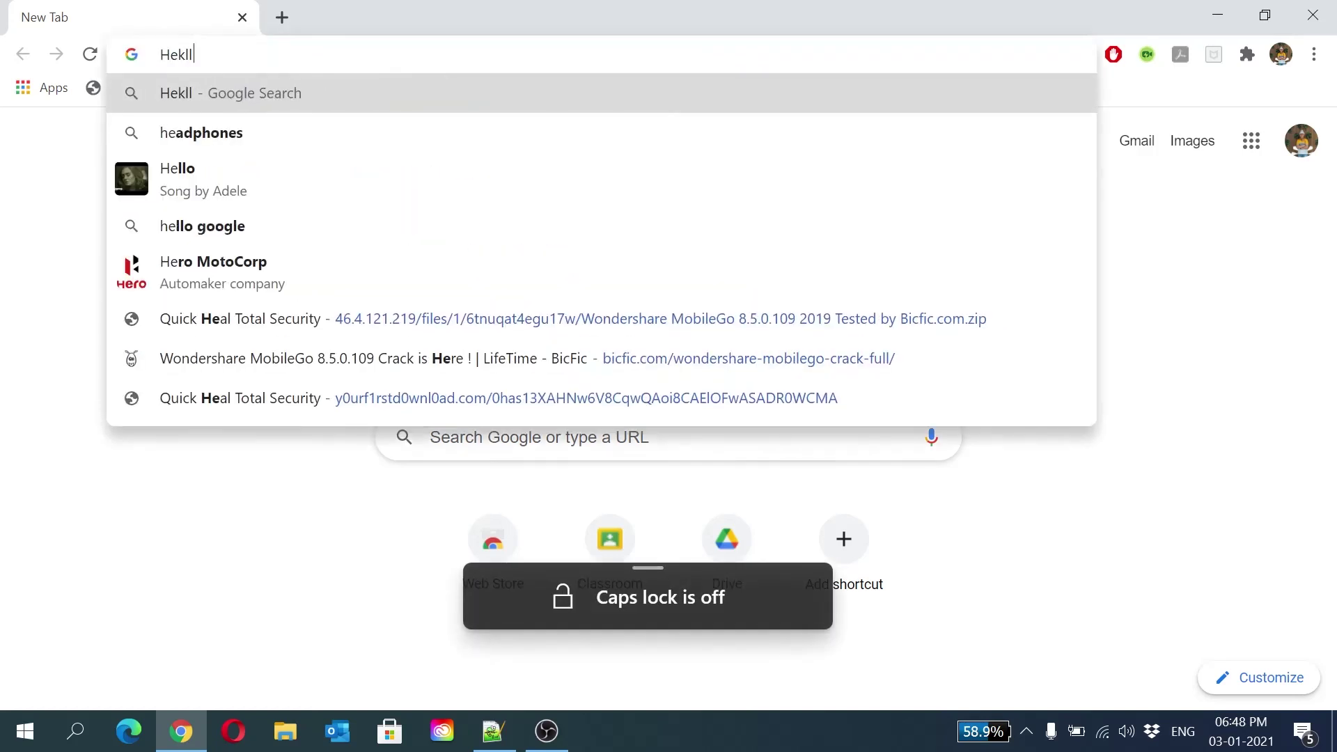
Close Chrome, toggle Caps Lock once more, and bring Notepad++ back to the front.
left_click(1313, 15)
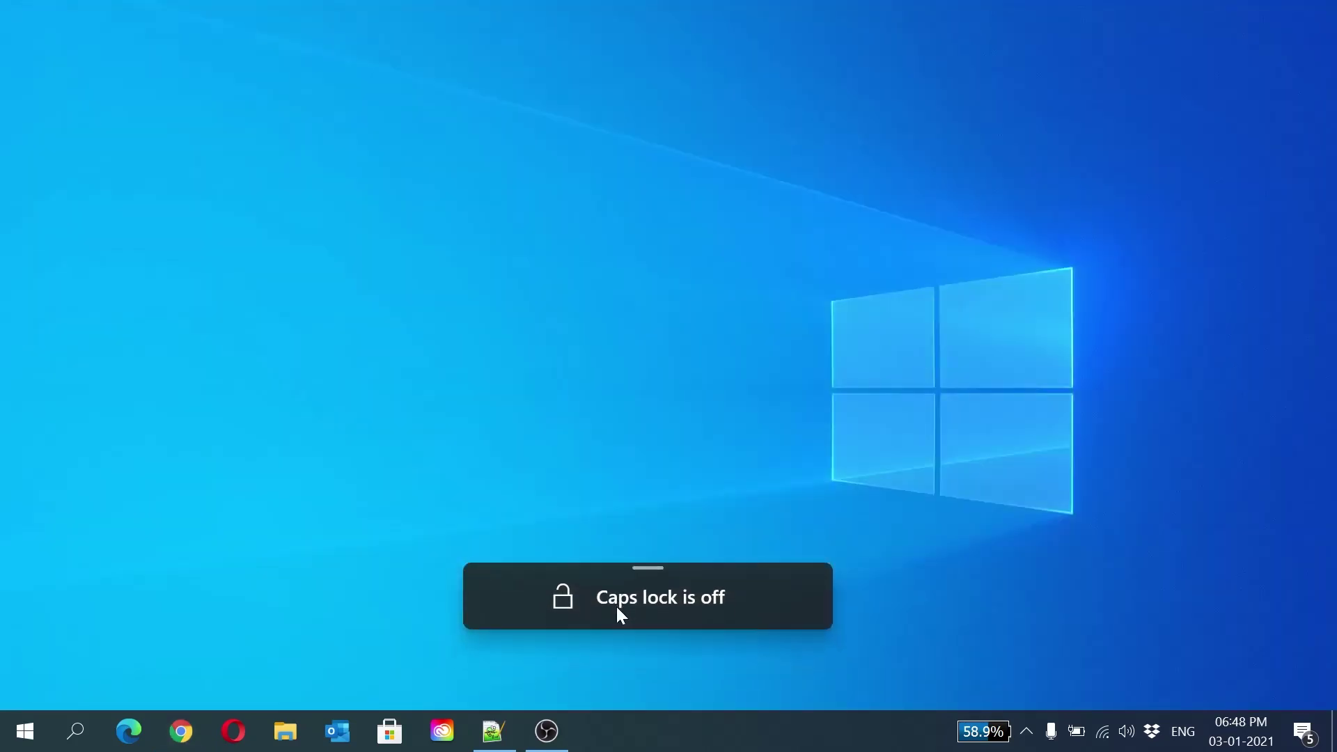
key("Caps_Lock")
key("Caps_Lock")
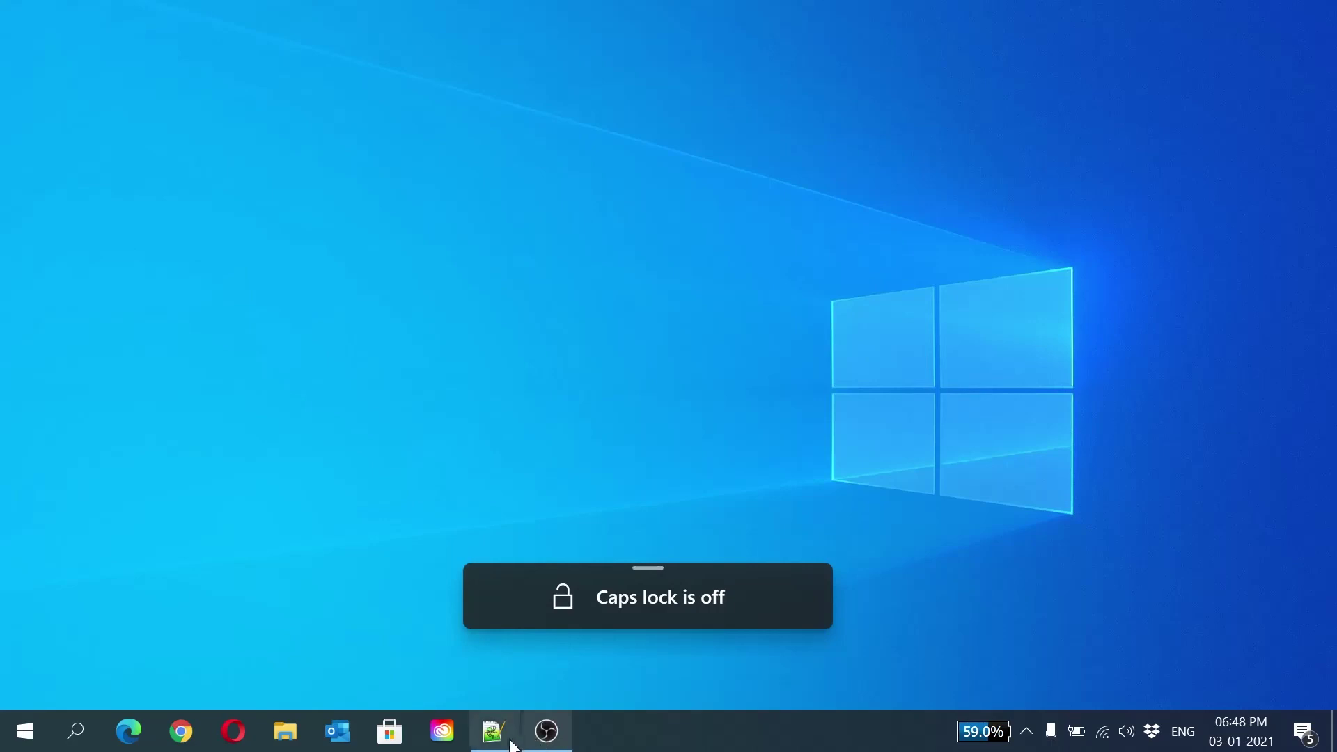
left_click(513, 744)
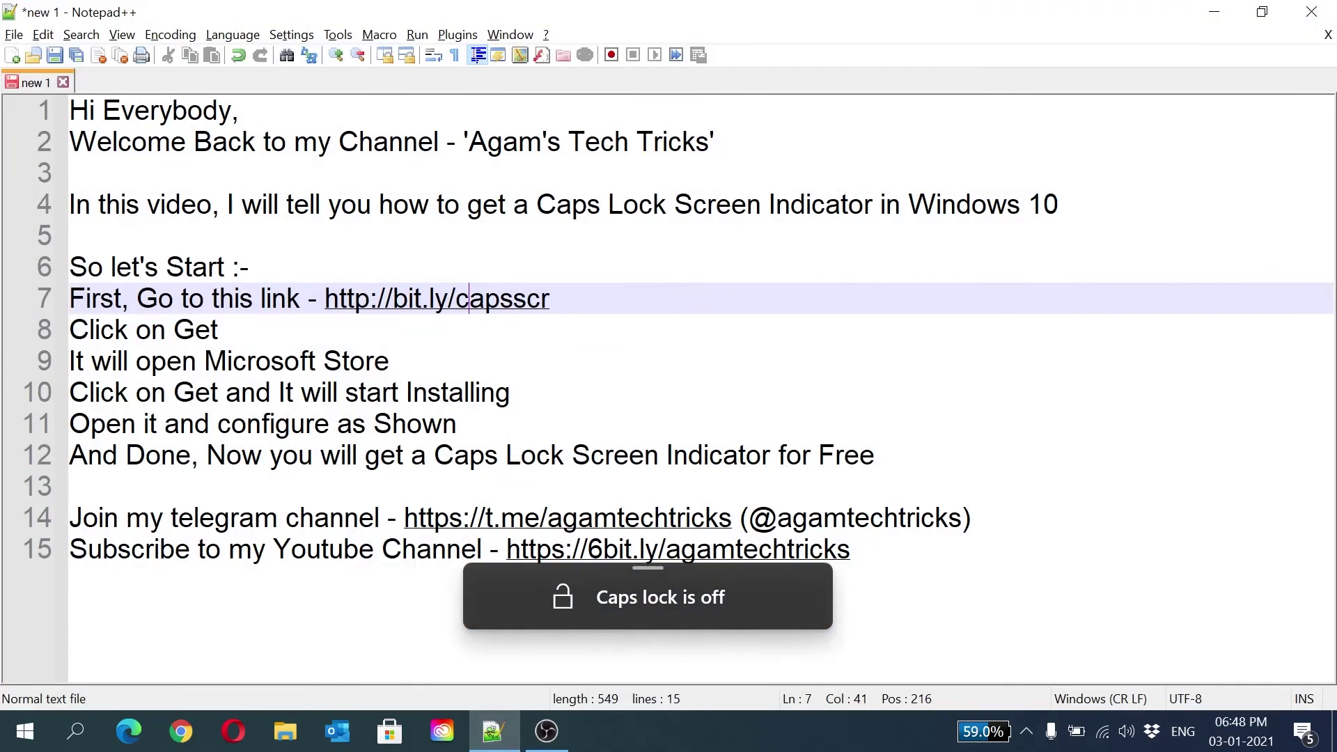
Open ModernFlyouts settings from its hidden tray icon and go to the Audio page.
left_click(1027, 732)
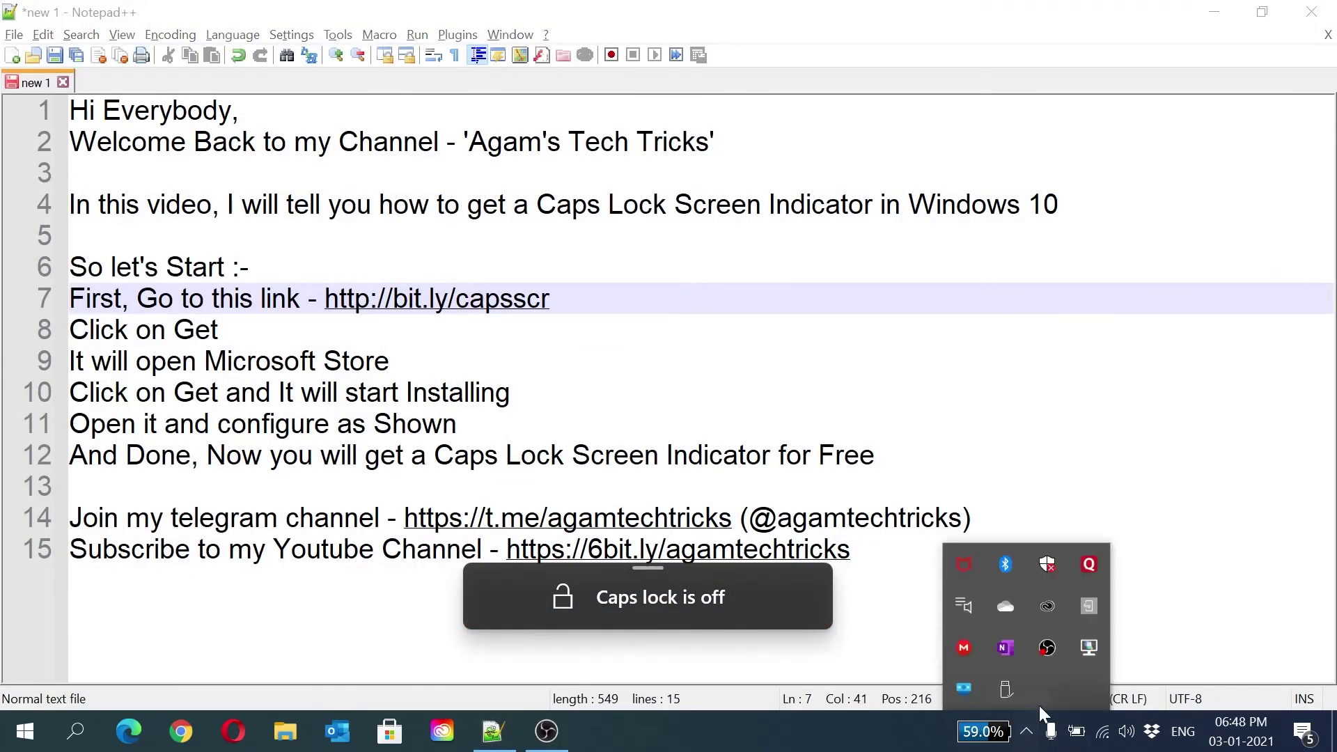
right_click(957, 700)
left_click(1007, 635)
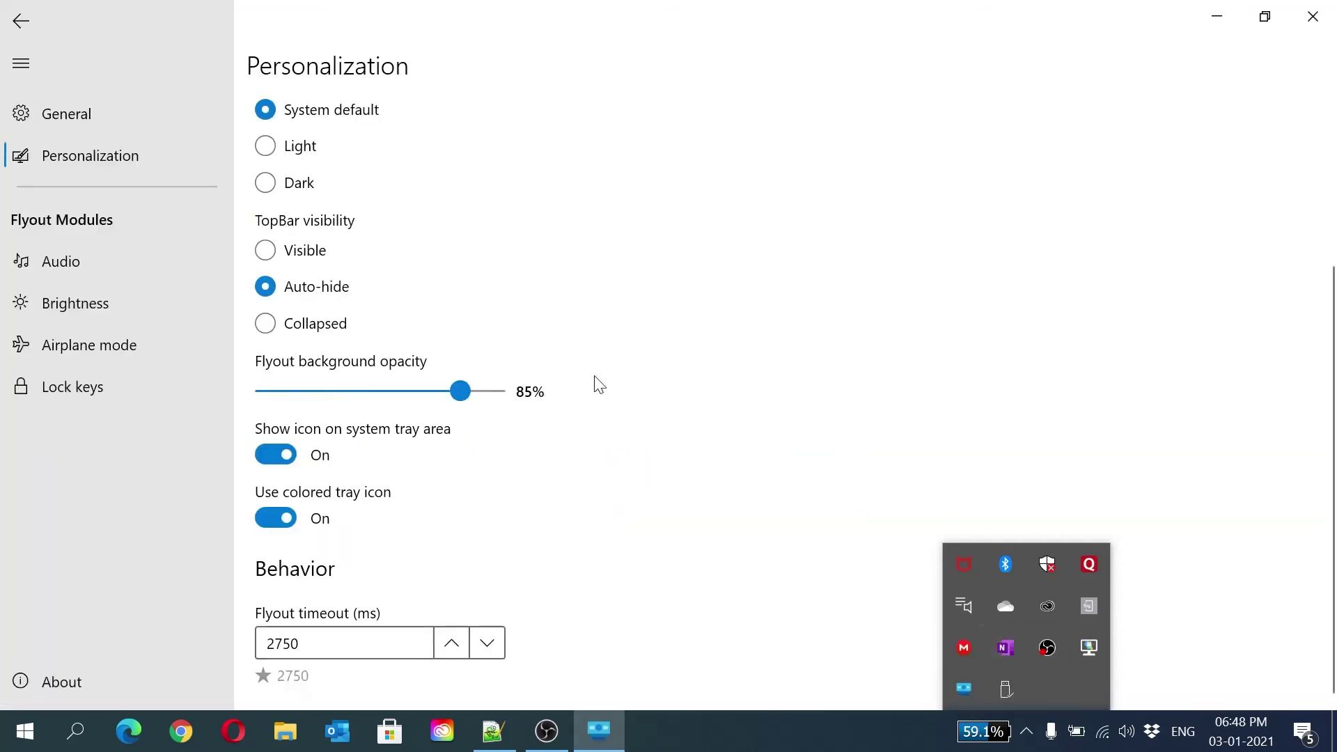
left_click(89, 260)
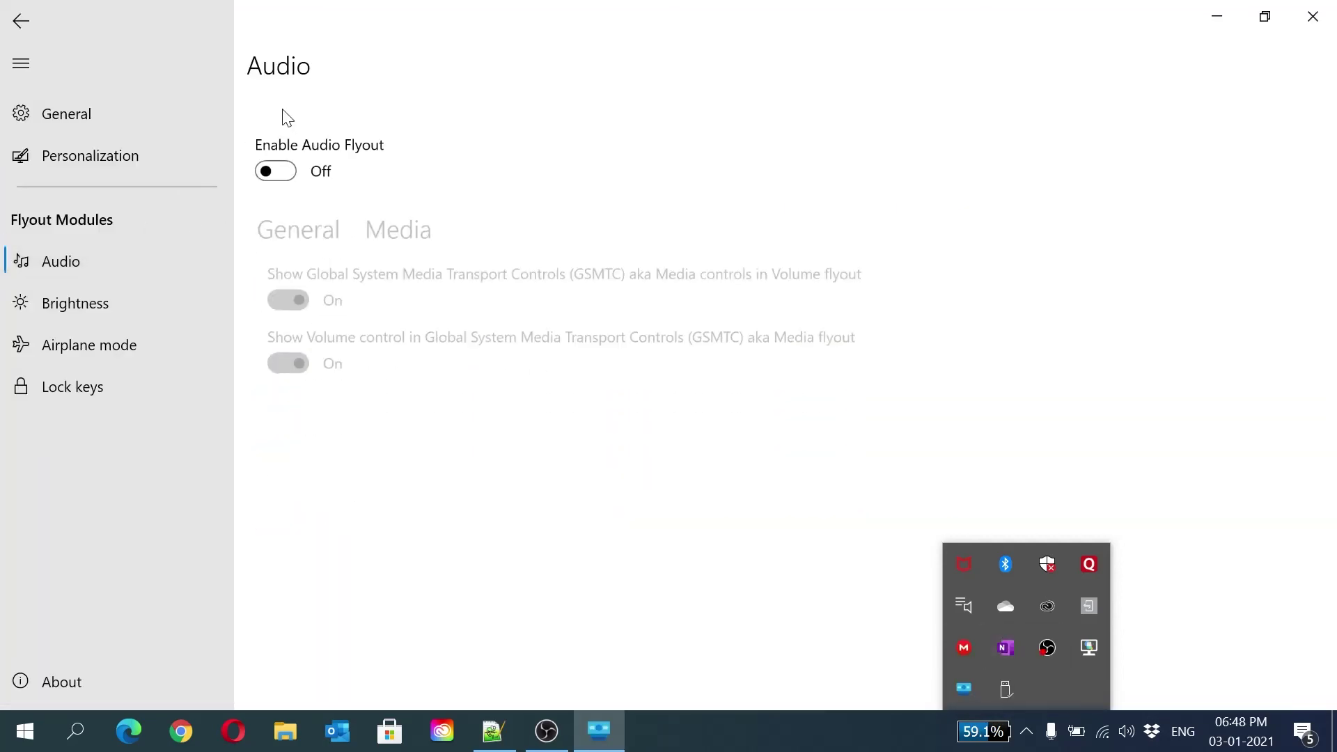
Enable the audio flyout, preview it with volume up/down, then disable it again.
left_click(277, 162)
key("XF86AudioRaiseVolume")
key("XF86AudioLowerVolume")
key("XF86AudioRaiseVolume")
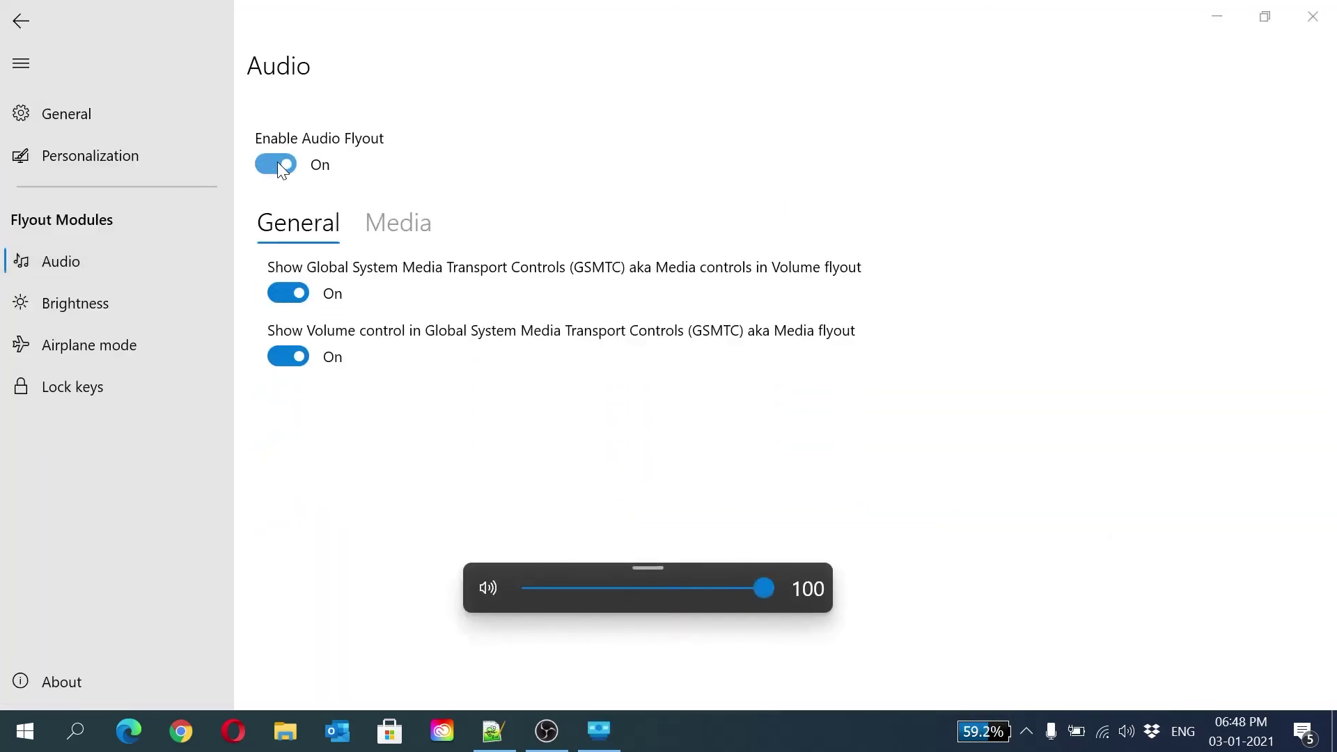
left_click(277, 162)
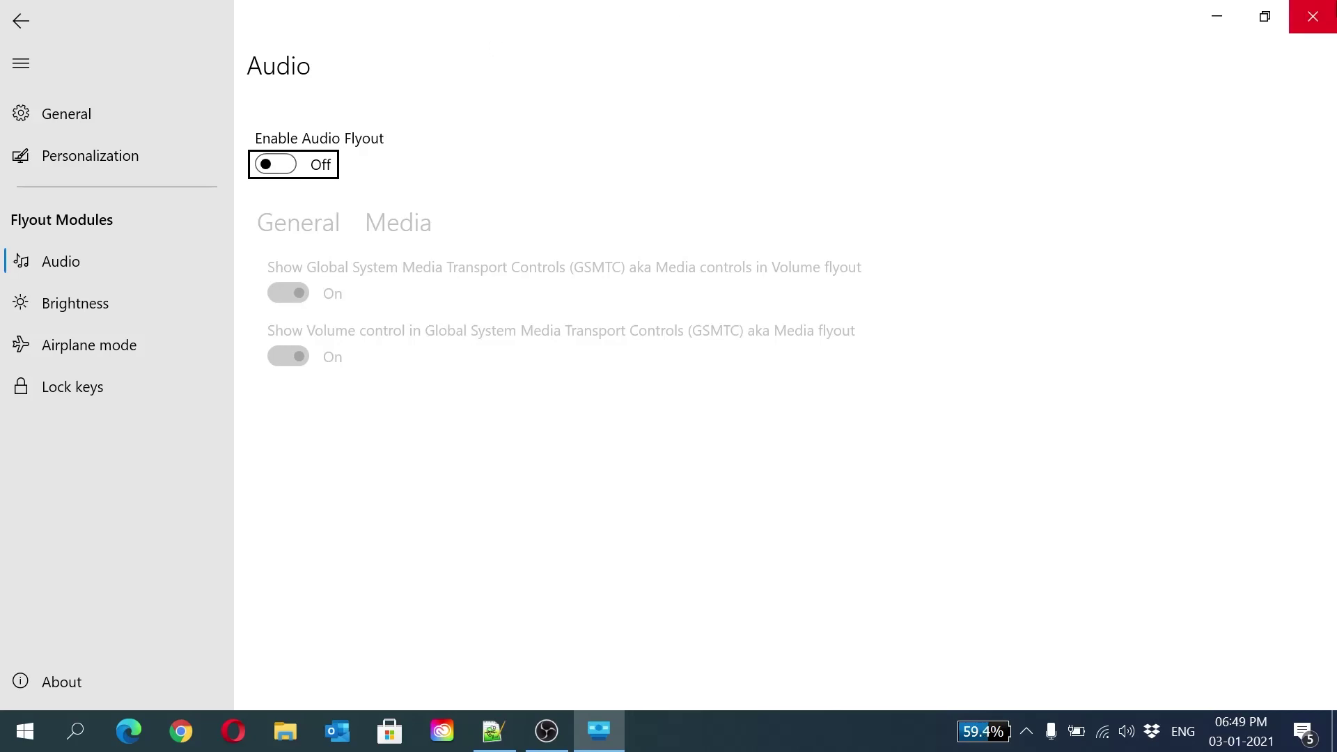
Close the ModernFlyouts settings window to reveal the Notepad++ tutorial notes.
left_click(1313, 16)
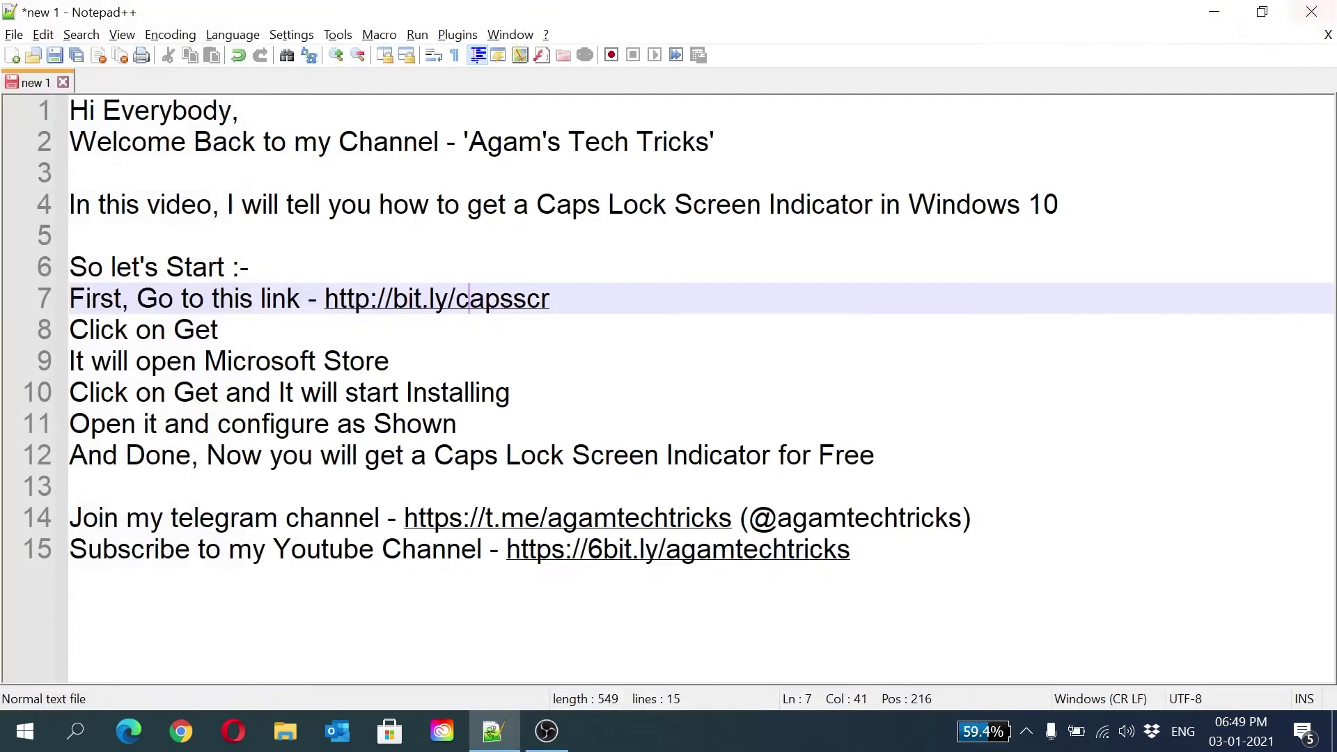